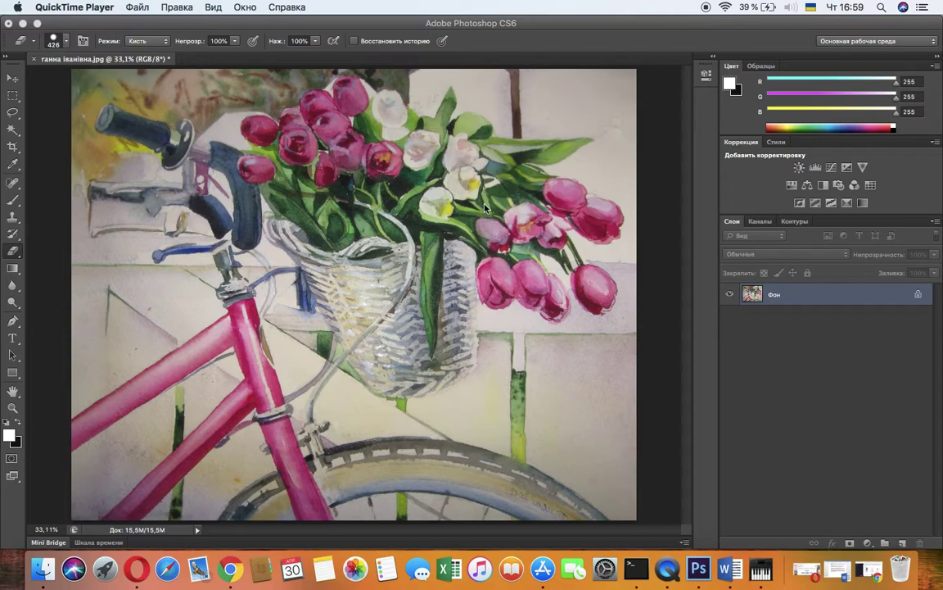
Convert the locked background into a regular layer with the default settings and show the History panel
left_click(920, 297)
double_click(920, 297)
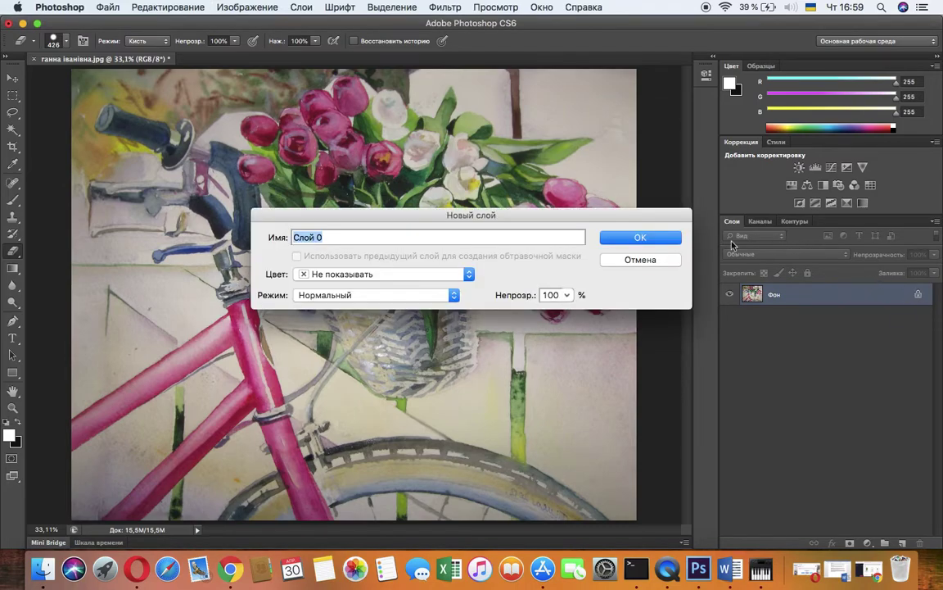
left_click(644, 239)
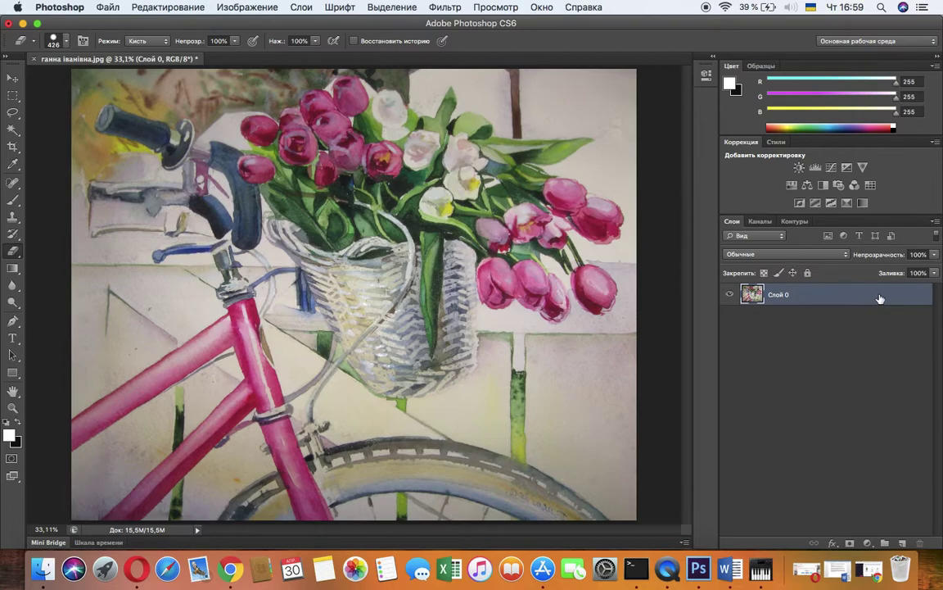
left_click(542, 8)
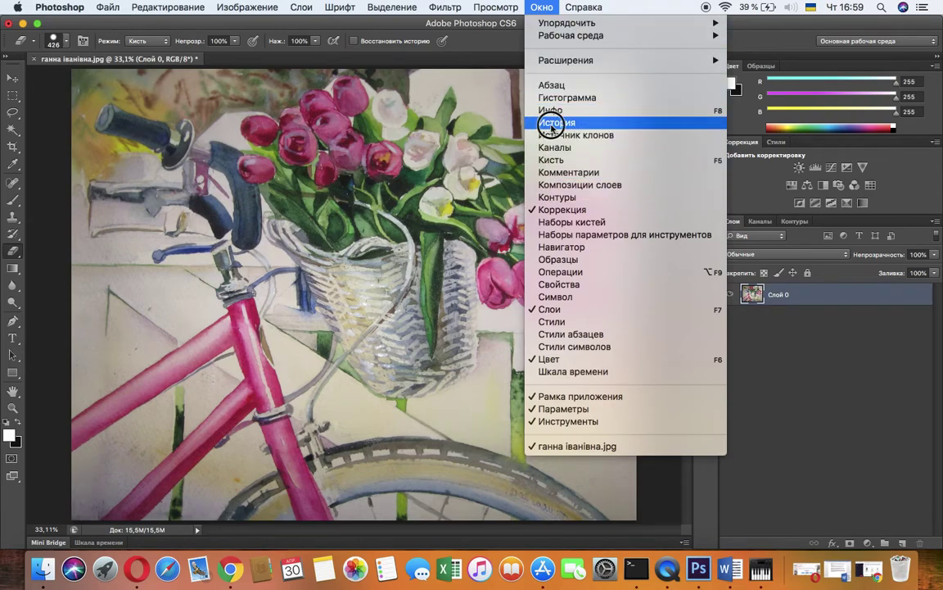
left_click(557, 122)
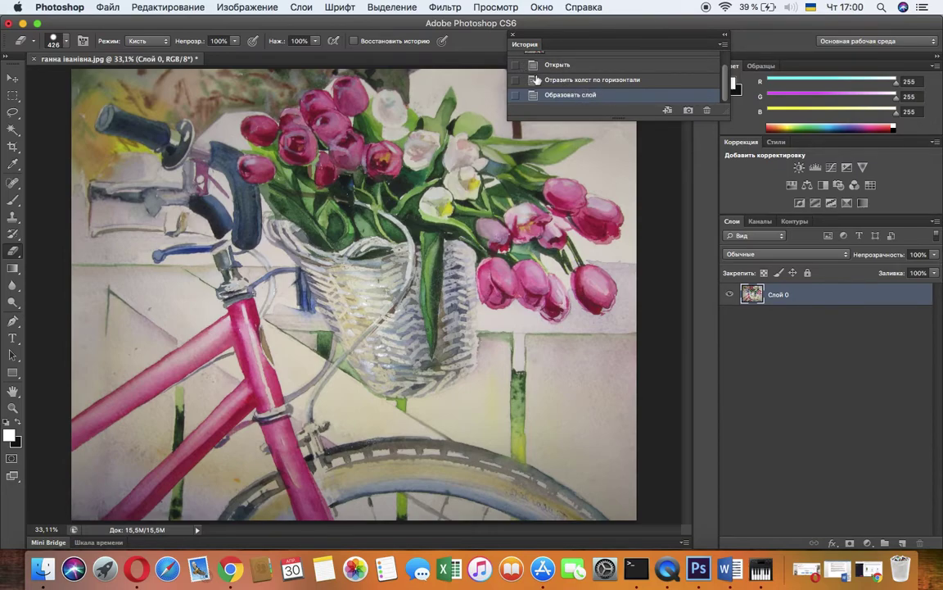
Apply an Exposure adjustment to the painting with exposure +0.96, offset -0.0144 and gamma correction 1.04
left_click(256, 7)
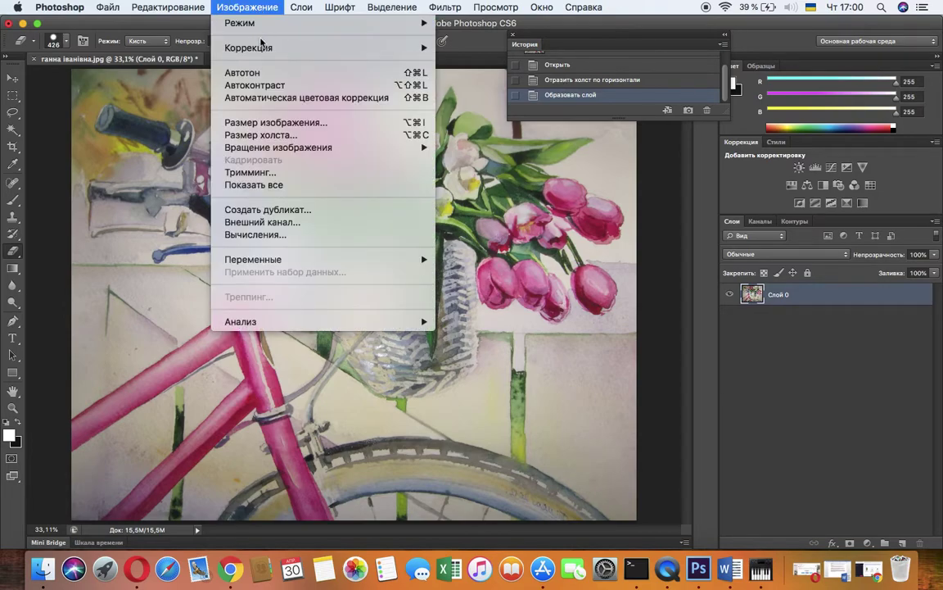
mouse_move(263, 52)
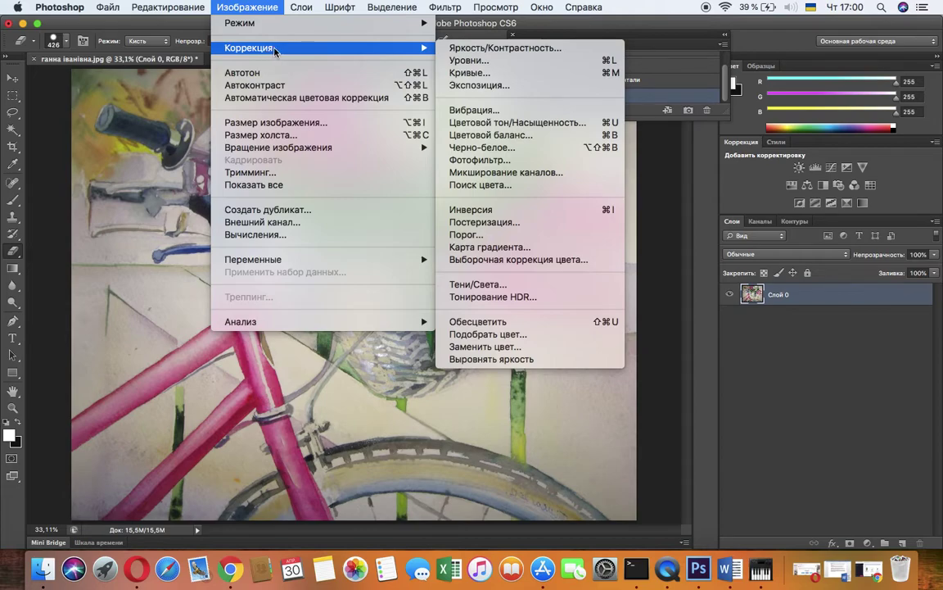
left_click(467, 87)
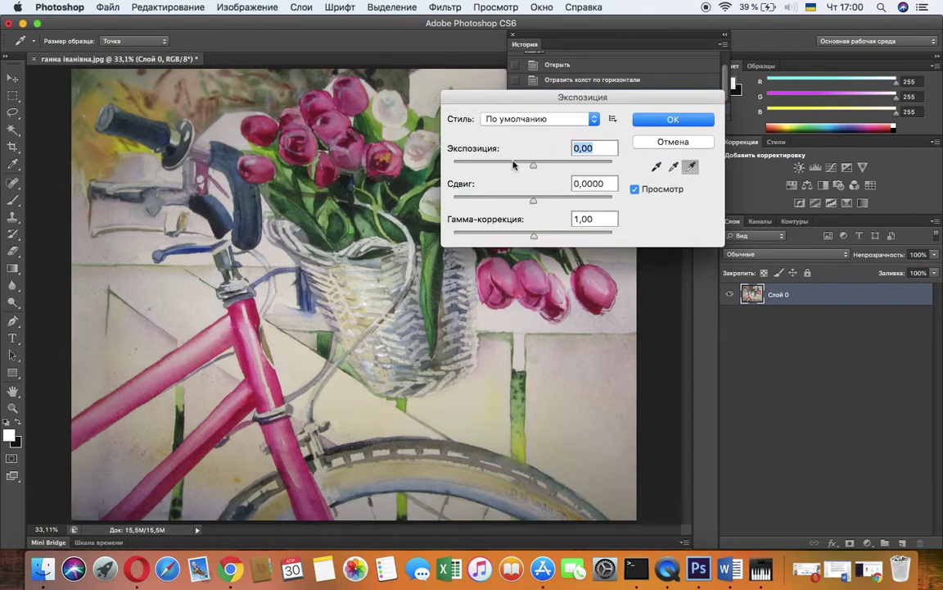
left_click_drag(531, 168, 546, 165)
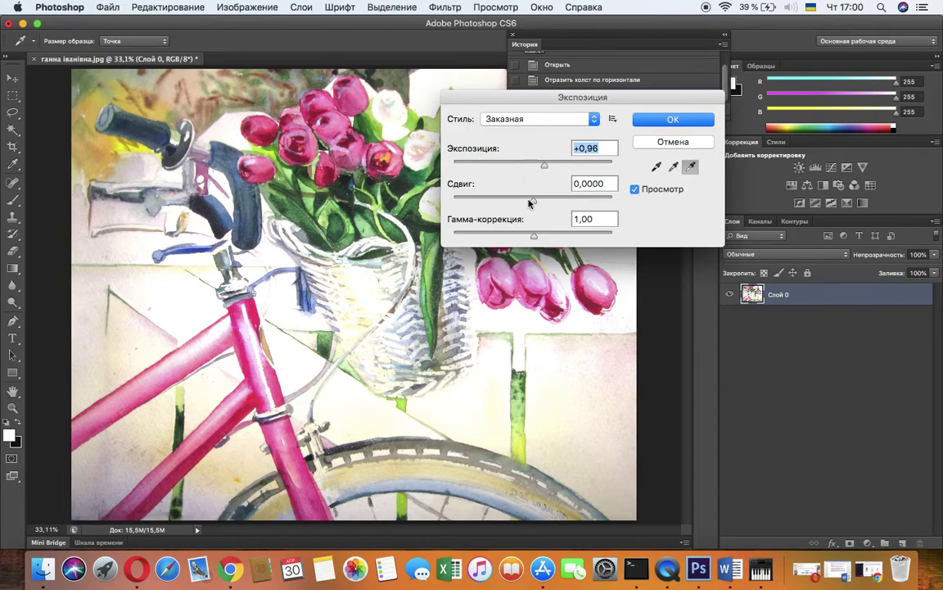
mouse_move(534, 203)
left_mouse_down()
mouse_move(498, 199)
mouse_move(531, 197)
left_mouse_up()
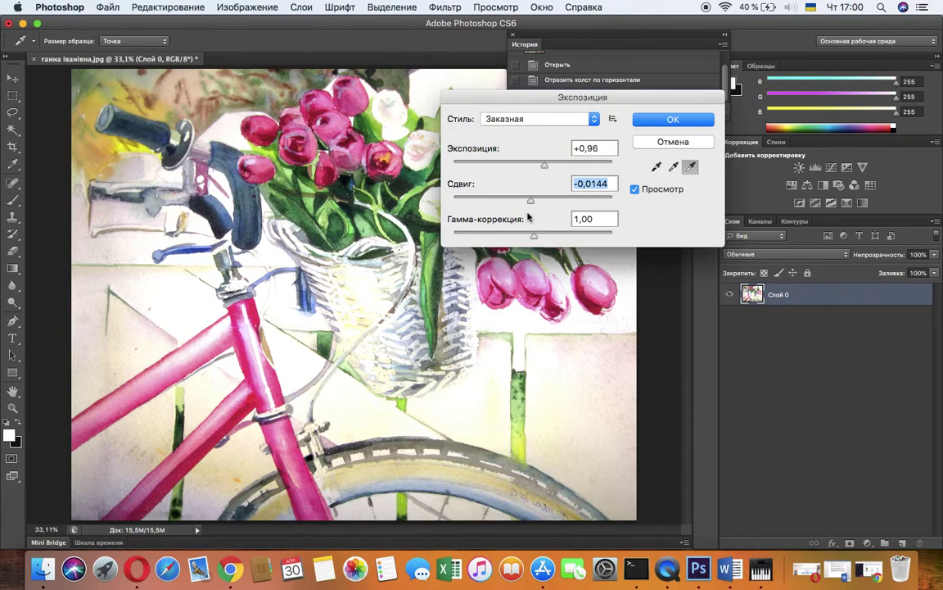
mouse_move(534, 237)
left_mouse_down()
mouse_move(493, 237)
mouse_move(538, 235)
mouse_move(517, 235)
mouse_move(525, 235)
left_mouse_up()
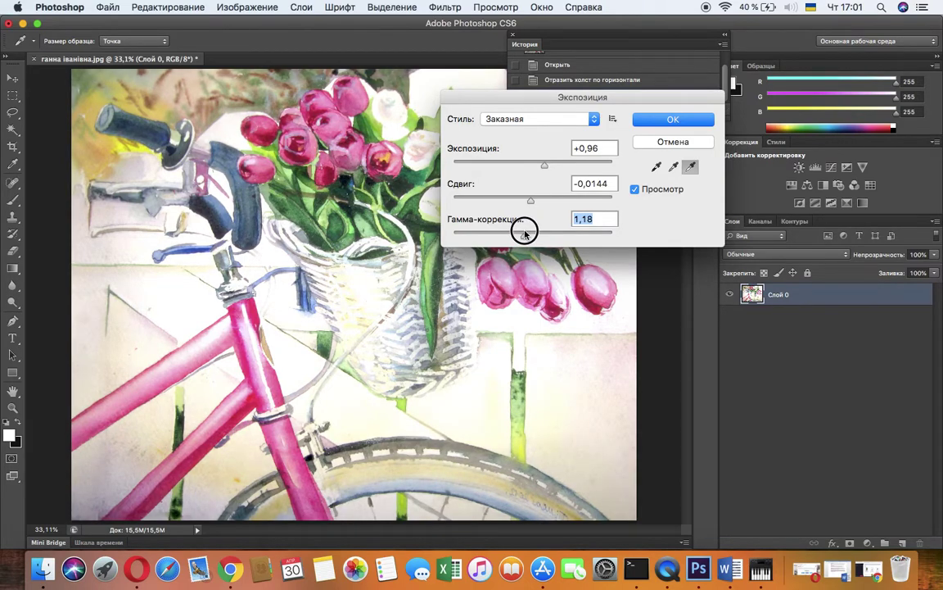
left_click_drag(525, 234, 531, 234)
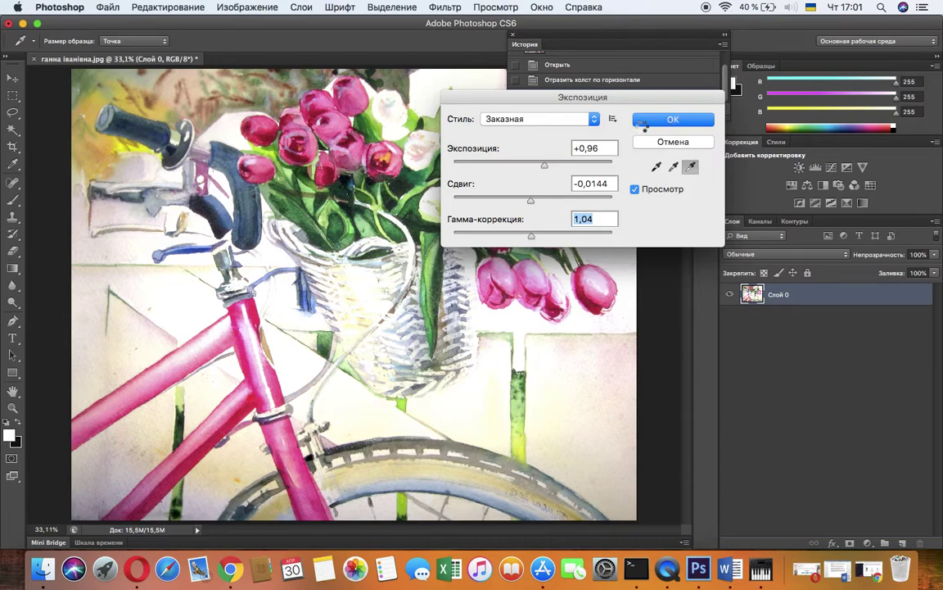
left_click(648, 123)
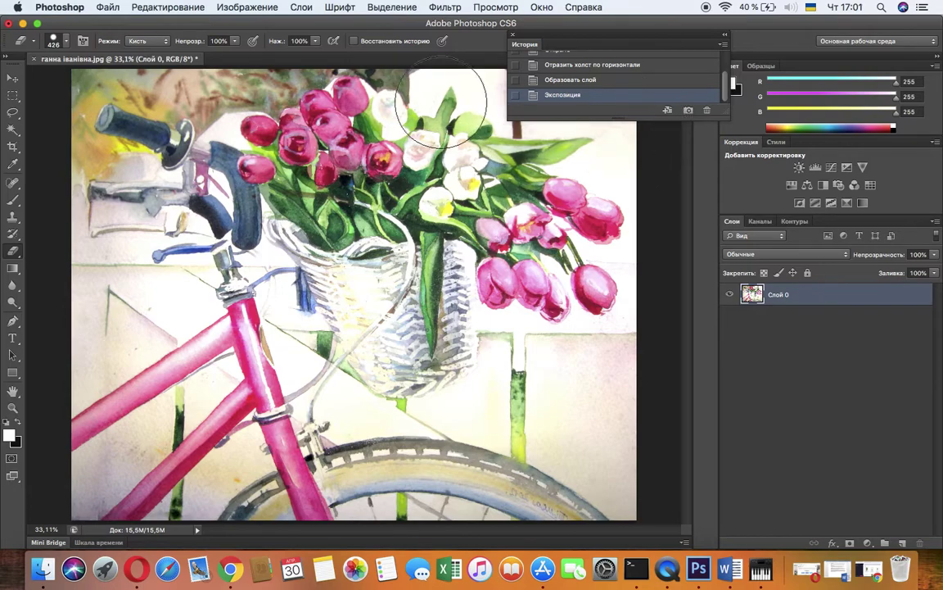
Take a history snapshot of the brightened painting and make it both the active state and the History Brush source
left_click(13, 129)
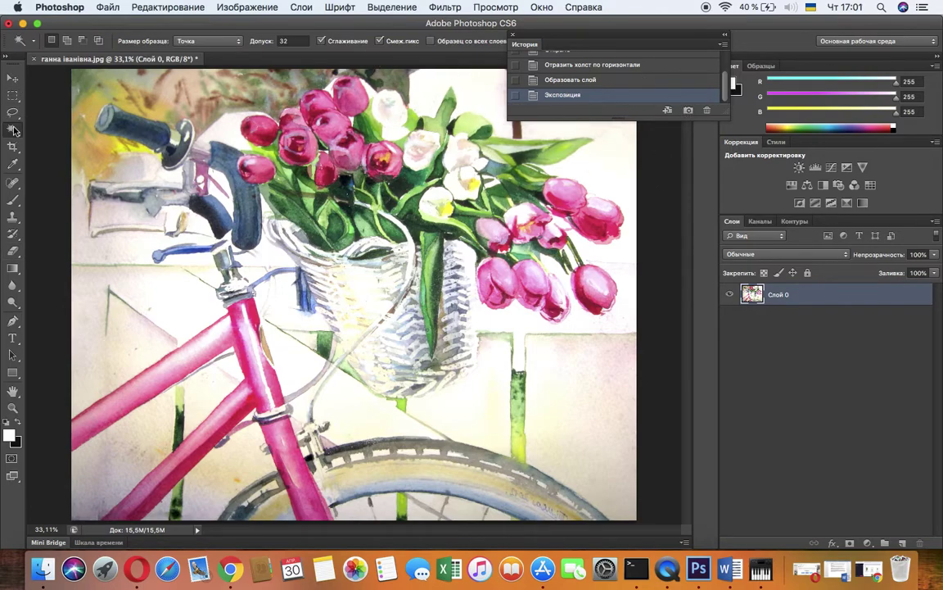
left_click(688, 109)
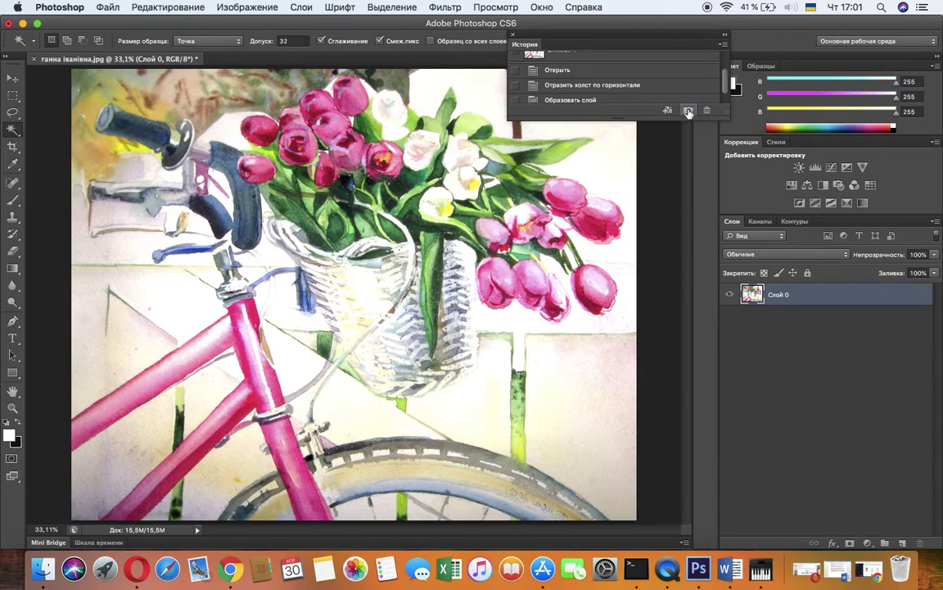
left_click_drag(726, 80, 727, 67)
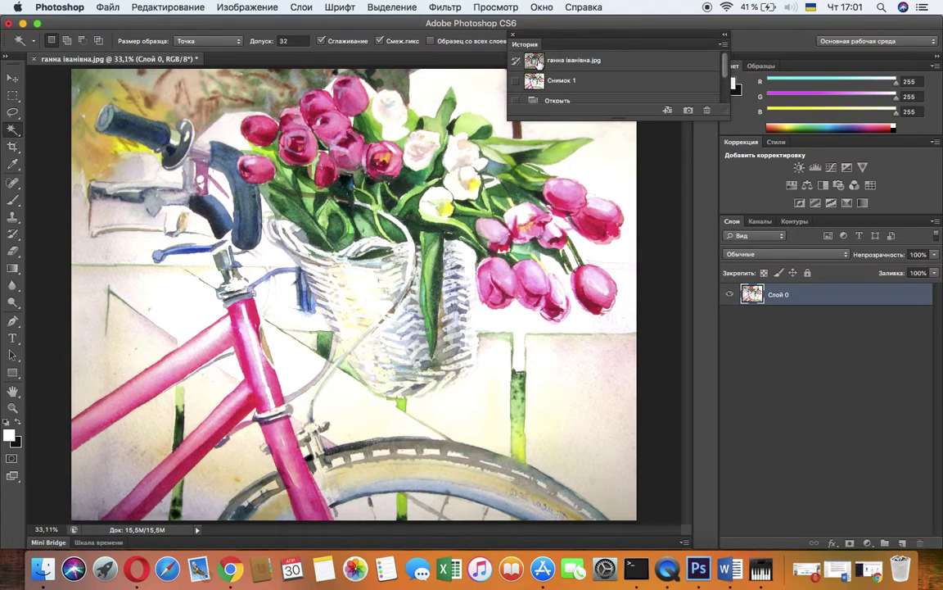
left_click(515, 82)
left_click(515, 82)
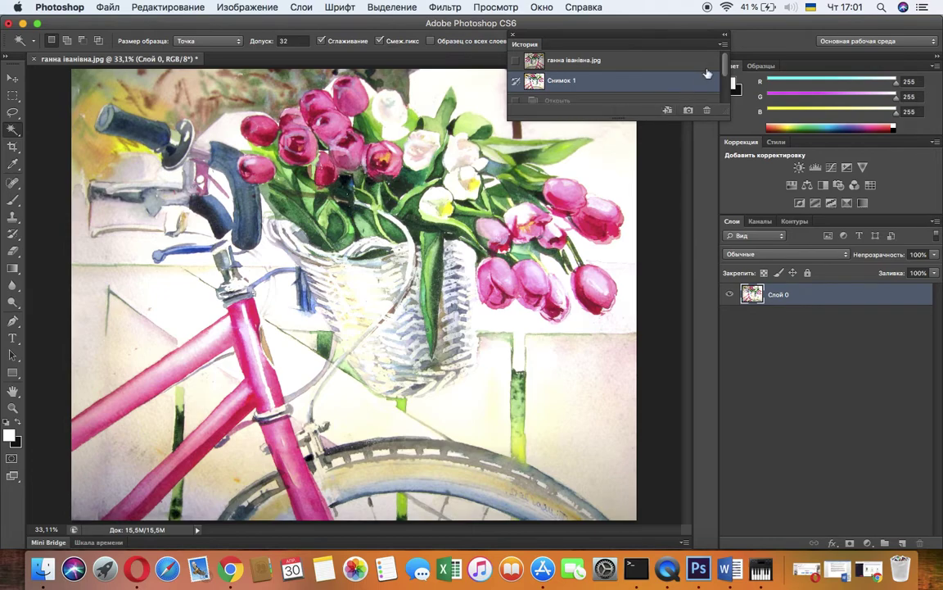
left_click_drag(726, 64, 728, 76)
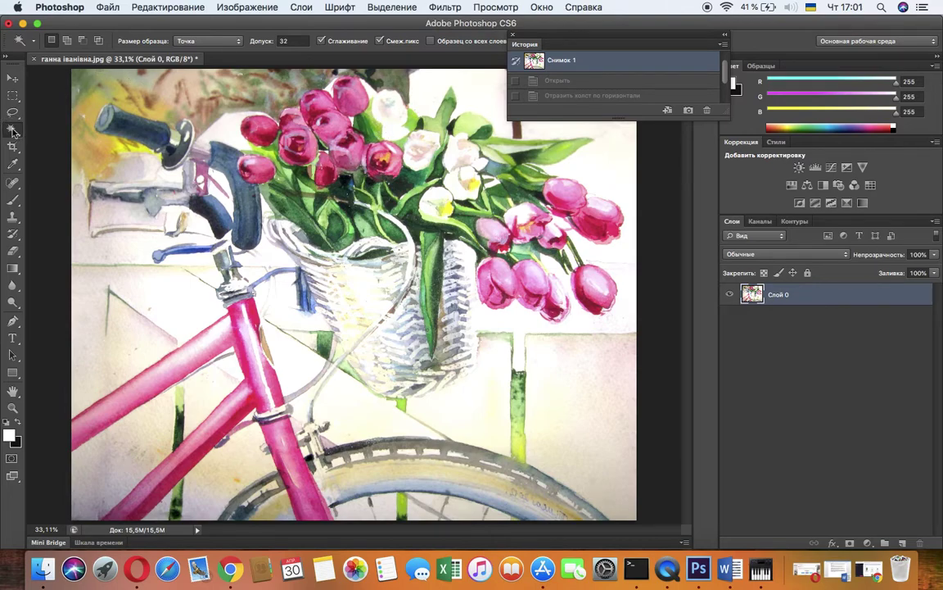
Magic-wand the brownish background area above the handlebar and set the Eraser to a soft 258 px brush with 0% hardness
left_click(178, 92)
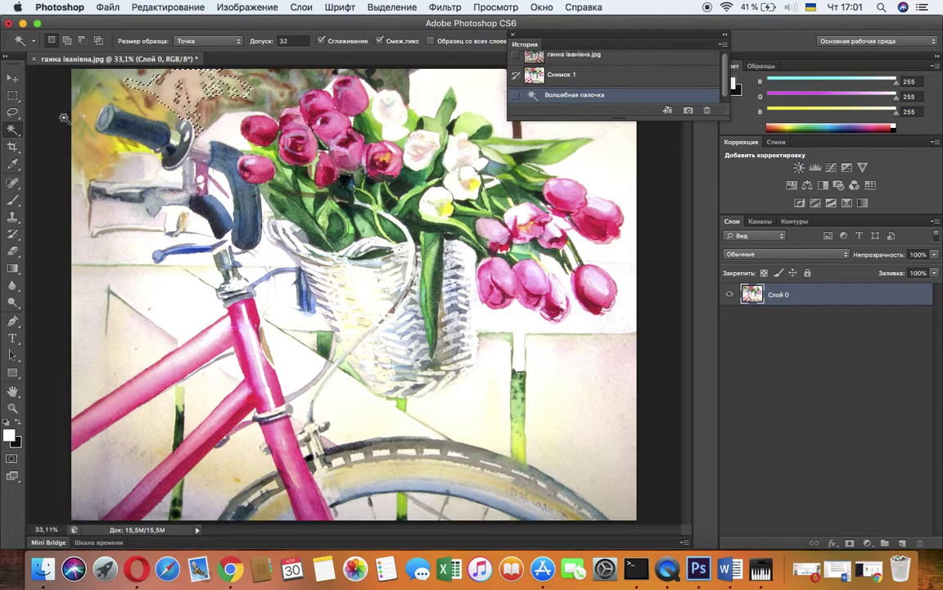
left_click(10, 250)
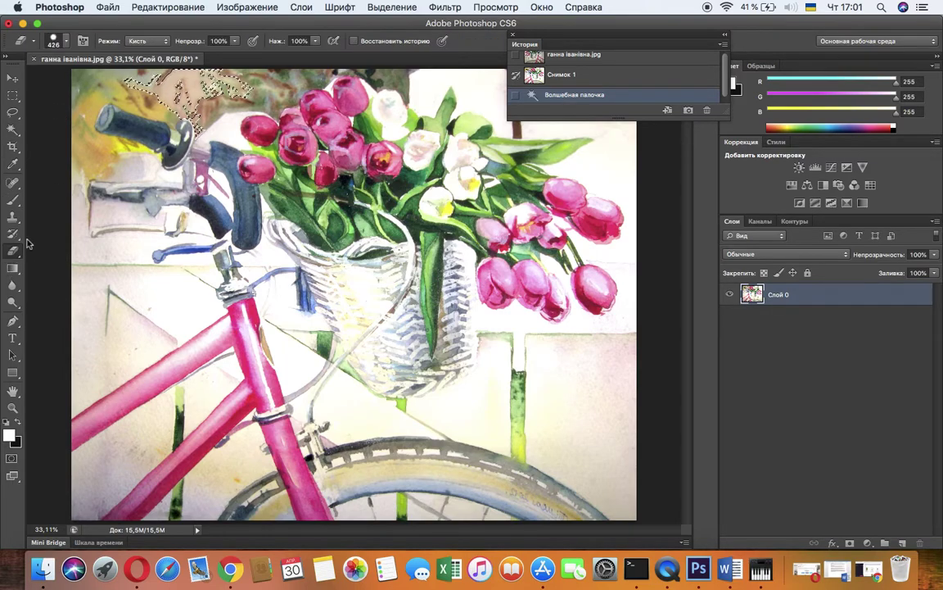
left_click(65, 42)
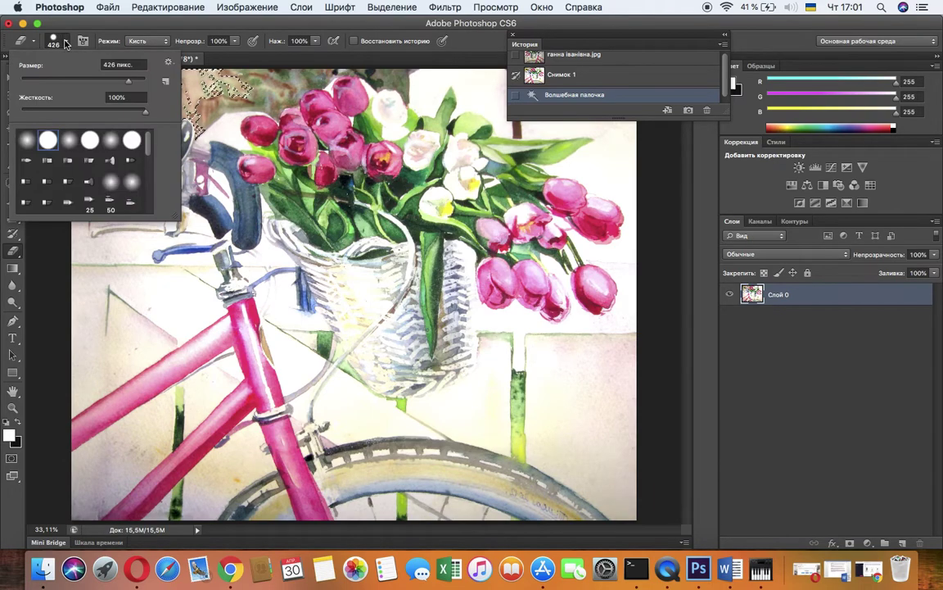
left_click(27, 141)
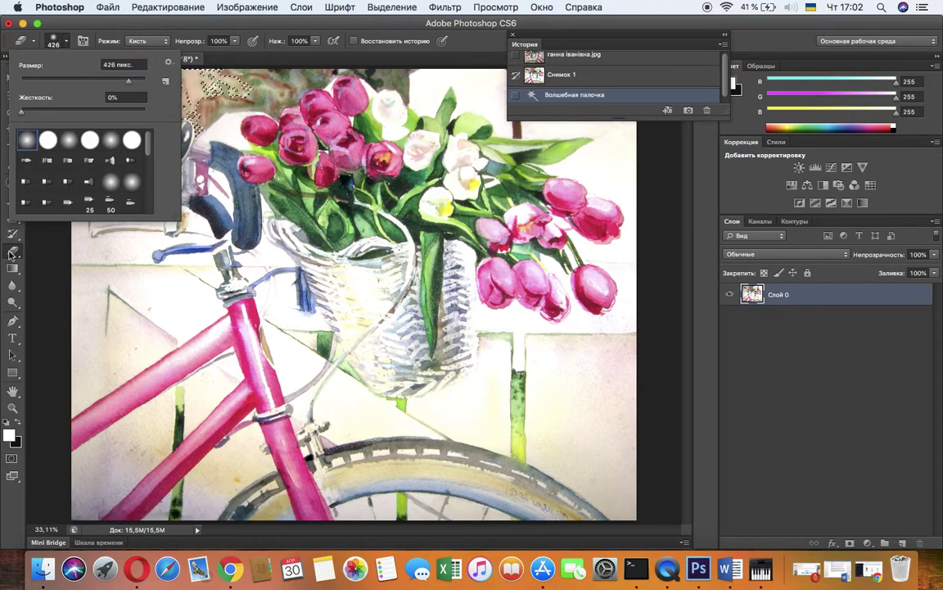
mouse_move(129, 85)
left_mouse_down()
mouse_move(85, 80)
mouse_move(134, 82)
left_mouse_up()
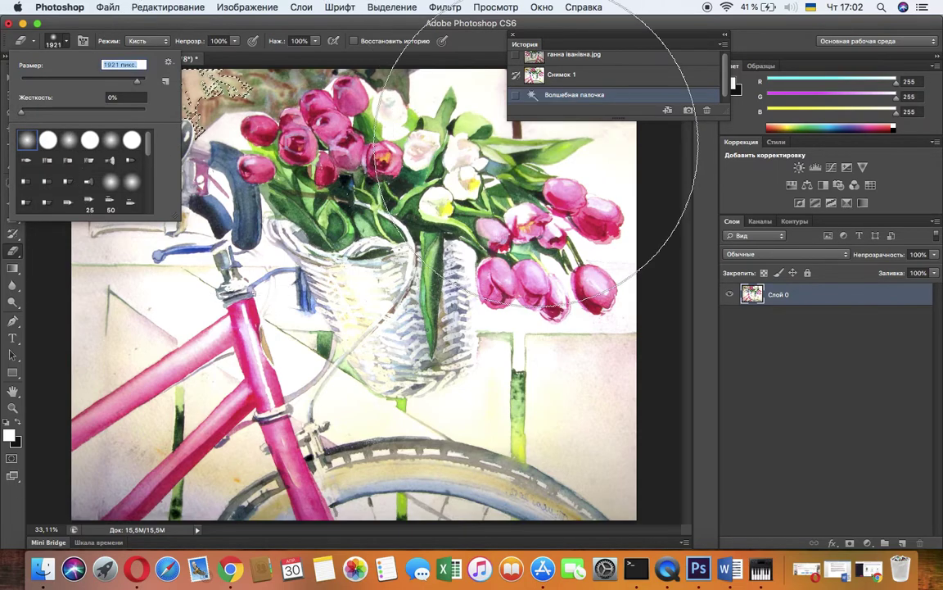
left_click_drag(136, 81, 97, 82)
Try the Eraser on the painting's top edge outside the selected area and clear the selection
left_click(282, 70)
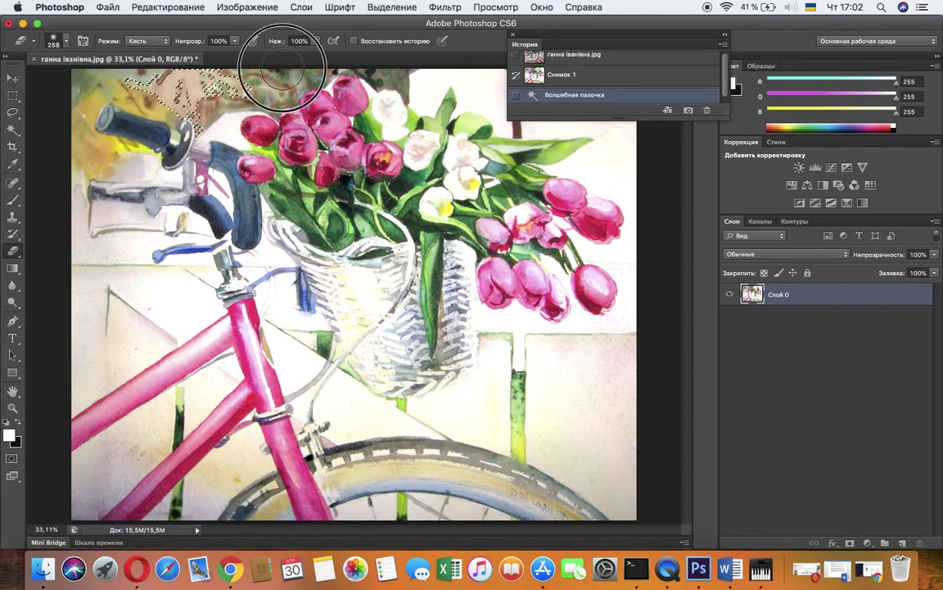
left_click(390, 8)
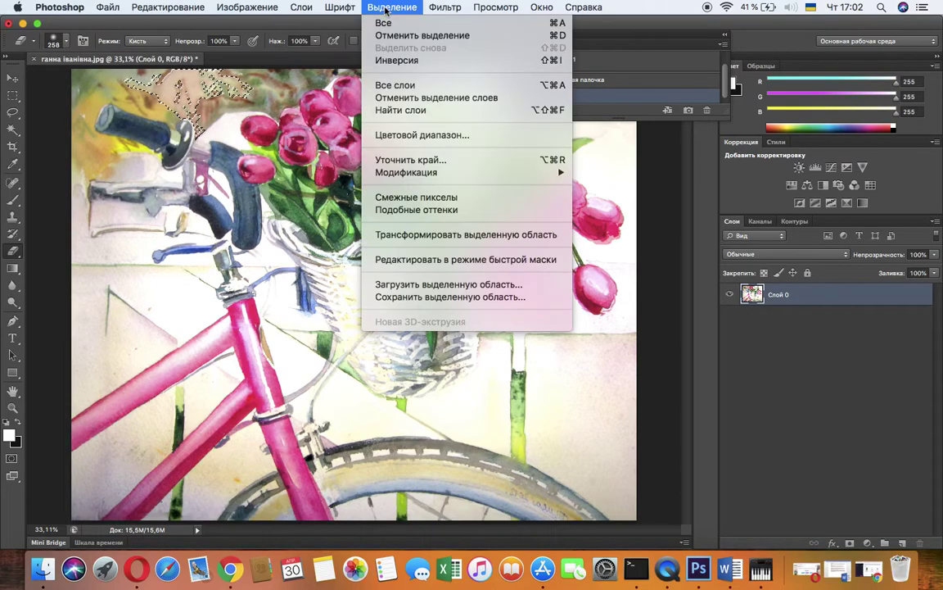
left_click(224, 76)
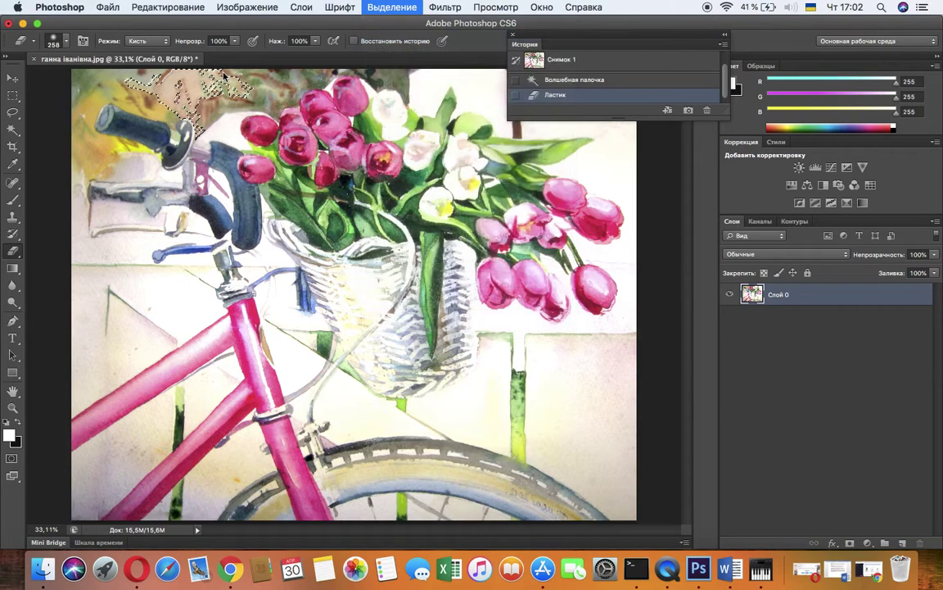
key("super+d")
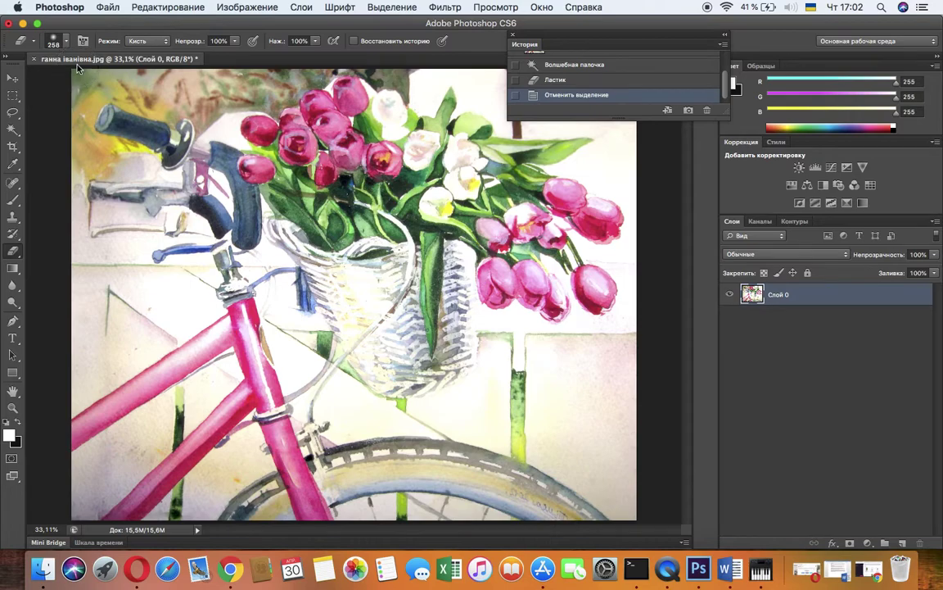
Try erasing a soft strip along the painting's top edge and step the history back to before that stroke
mouse_move(78, 62)
left_mouse_down()
mouse_move(205, 73)
mouse_move(343, 47)
mouse_move(415, 58)
mouse_move(468, 46)
mouse_move(488, 59)
mouse_move(453, 95)
left_mouse_up()
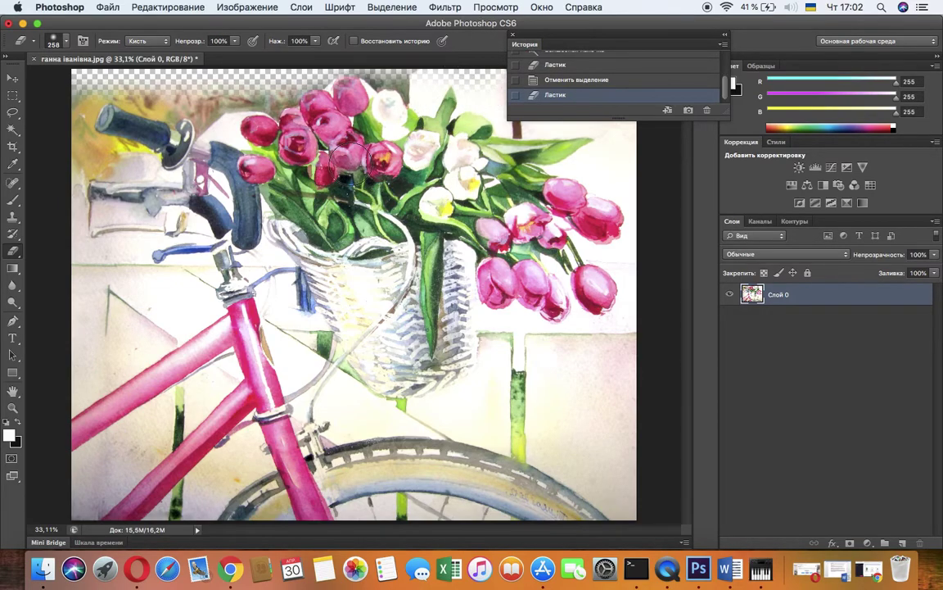
key("super+minus")
key("super+minus")
key("super+minus")
key("super+minus")
key("super+minus")
key("super+minus")
key("super+minus")
scroll(346, 245, "up", 10)
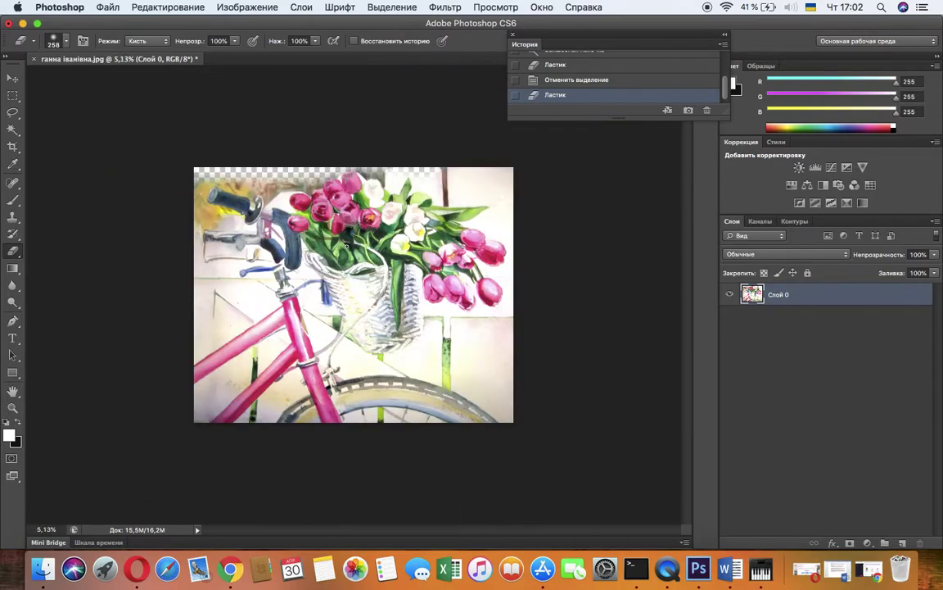
scroll(321, 241, "down", 8)
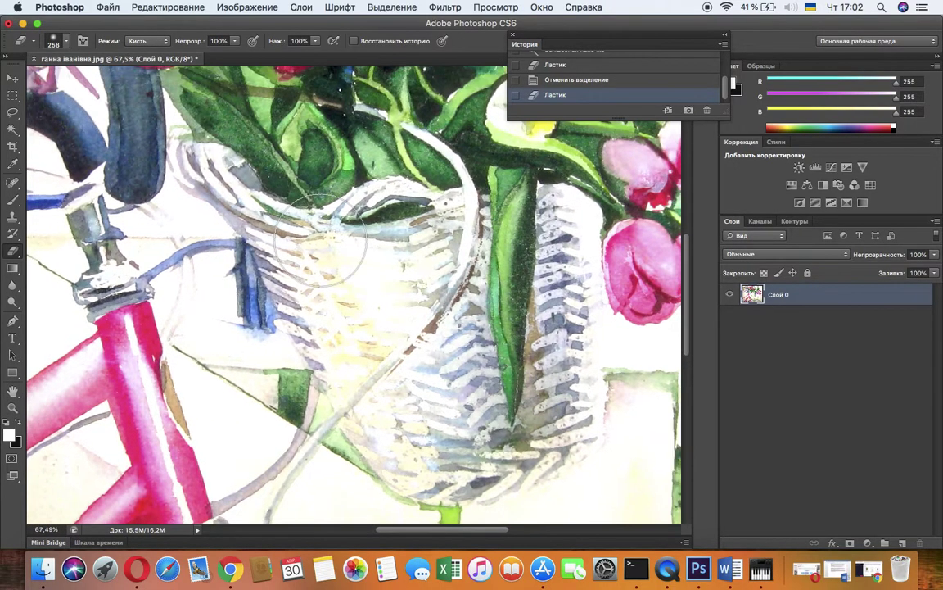
scroll(326, 239, "up", 1)
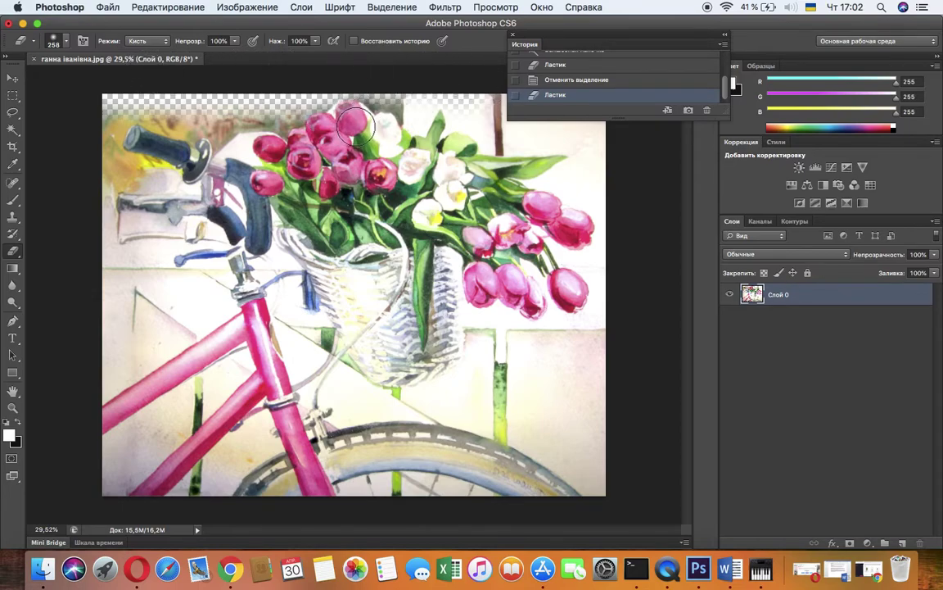
left_click(599, 82)
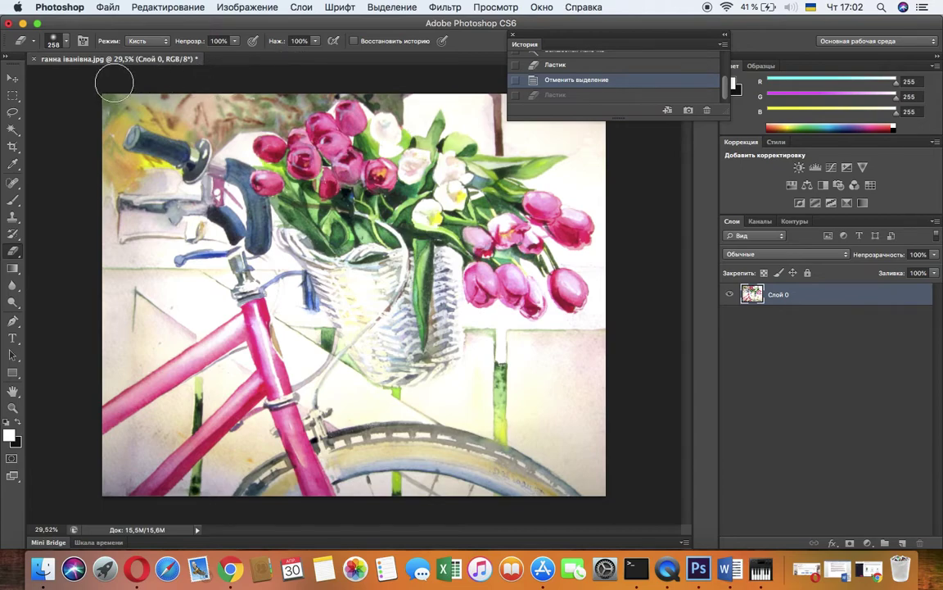
Erase a soft, faded border to transparency along all four edges of the painting with the 258 px Eraser
left_click(155, 88)
mouse_move(155, 89)
left_mouse_down()
mouse_move(239, 74)
mouse_move(327, 88)
mouse_move(366, 78)
left_mouse_up()
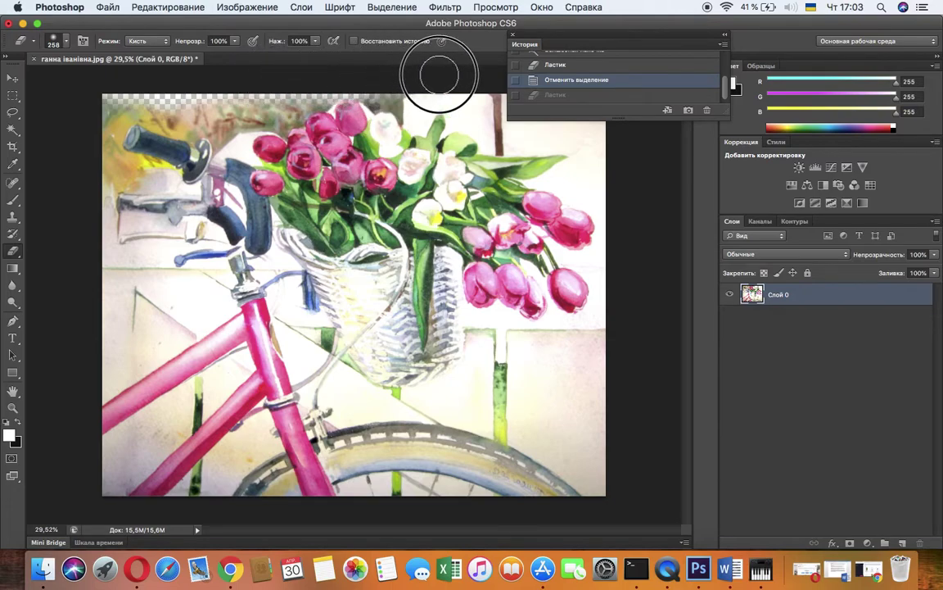
mouse_move(611, 120)
left_mouse_down()
mouse_move(625, 234)
mouse_move(615, 321)
left_mouse_up()
mouse_move(621, 401)
left_mouse_down()
mouse_move(612, 475)
mouse_move(591, 511)
mouse_move(472, 504)
mouse_move(401, 521)
mouse_move(367, 509)
mouse_move(451, 514)
mouse_move(319, 506)
mouse_move(268, 525)
mouse_move(226, 512)
mouse_move(291, 514)
mouse_move(114, 500)
mouse_move(68, 455)
mouse_move(80, 444)
mouse_move(86, 469)
mouse_move(92, 130)
mouse_move(107, 92)
mouse_move(33, 246)
left_mouse_up()
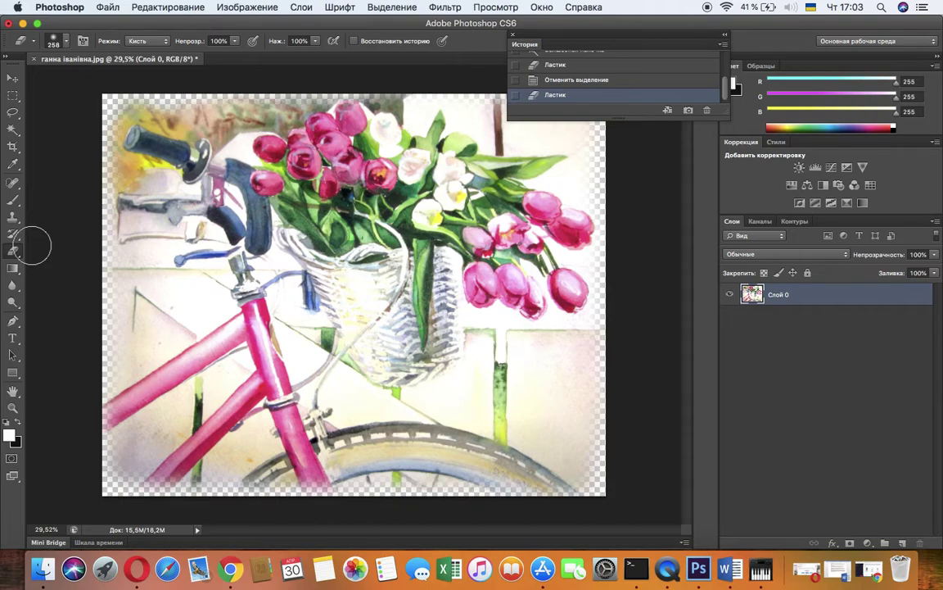
mouse_move(230, 83)
left_mouse_down()
mouse_move(213, 121)
mouse_move(239, 116)
mouse_move(212, 146)
mouse_move(241, 108)
mouse_move(280, 109)
left_mouse_up()
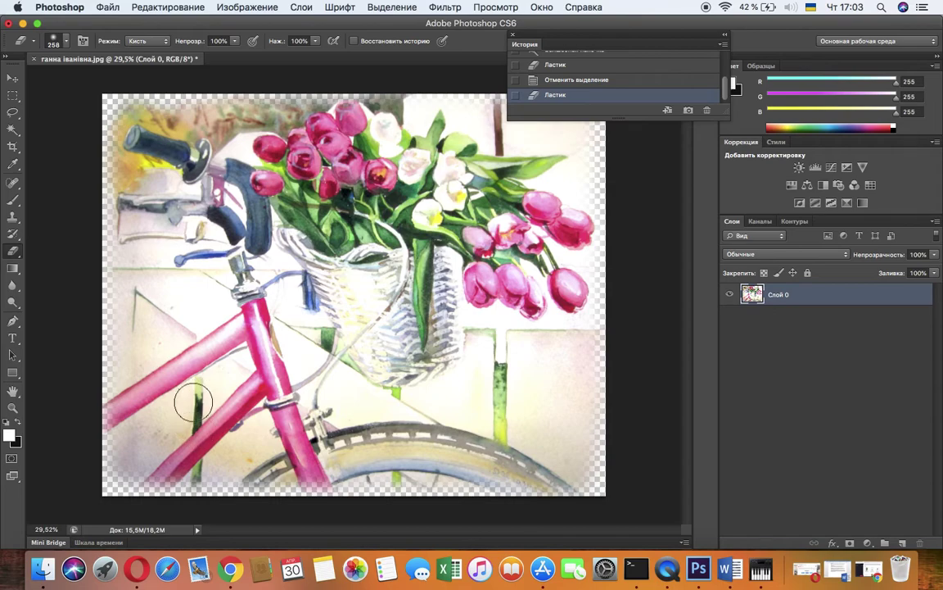
Try the Background Eraser with its 13 px brush on the green stripe between the two pink frame tubes
left_click(18, 253)
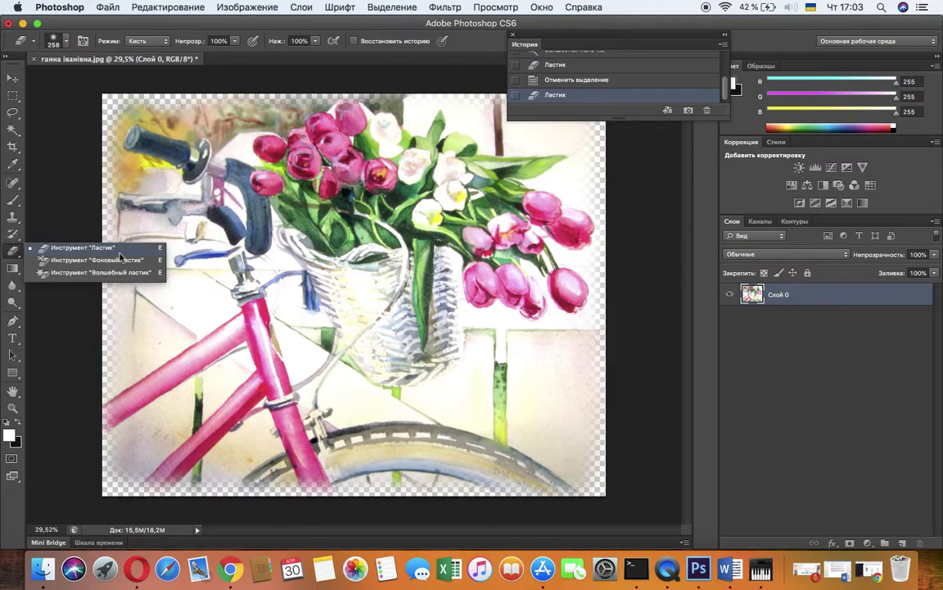
left_click(96, 260)
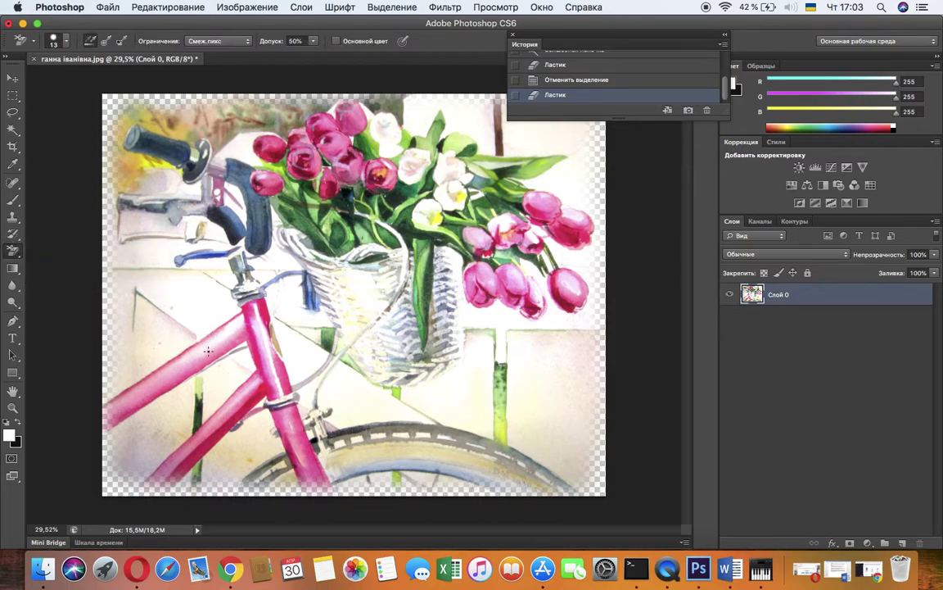
left_click_drag(199, 383, 207, 396)
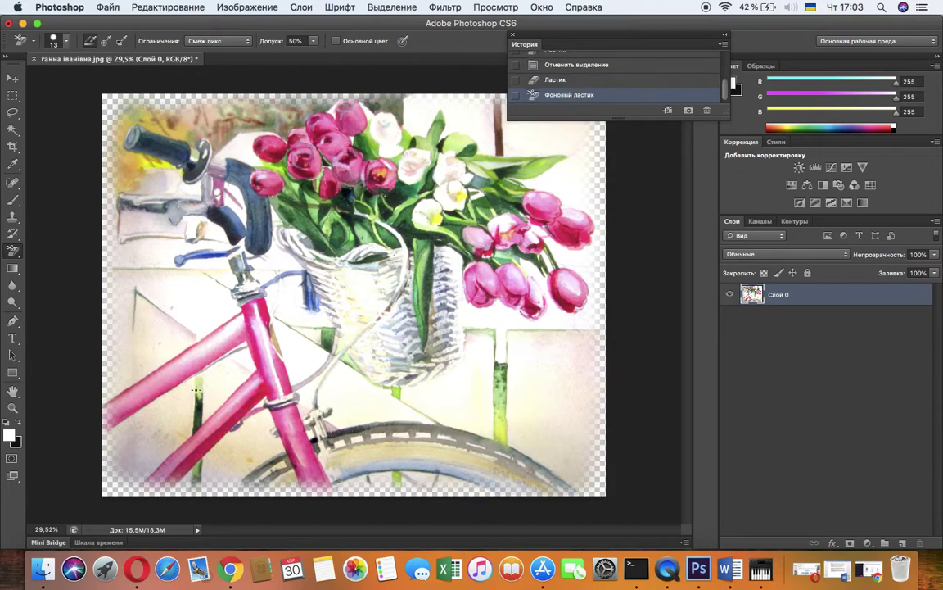
left_click_drag(197, 395, 198, 407)
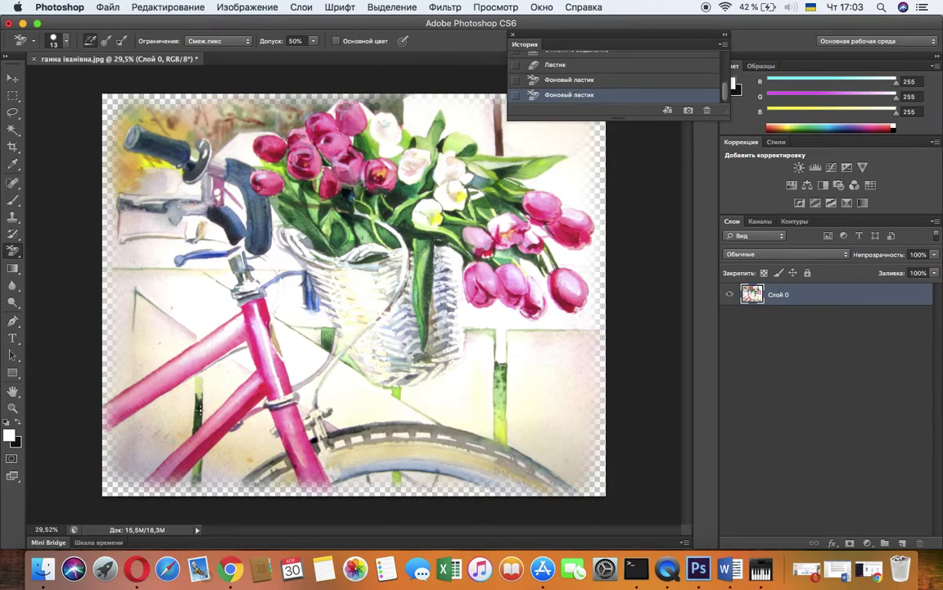
left_click(198, 407)
Magic-wand the light green upper part of the stripe between the frame tubes and erase it with the Eraser
left_click(13, 130)
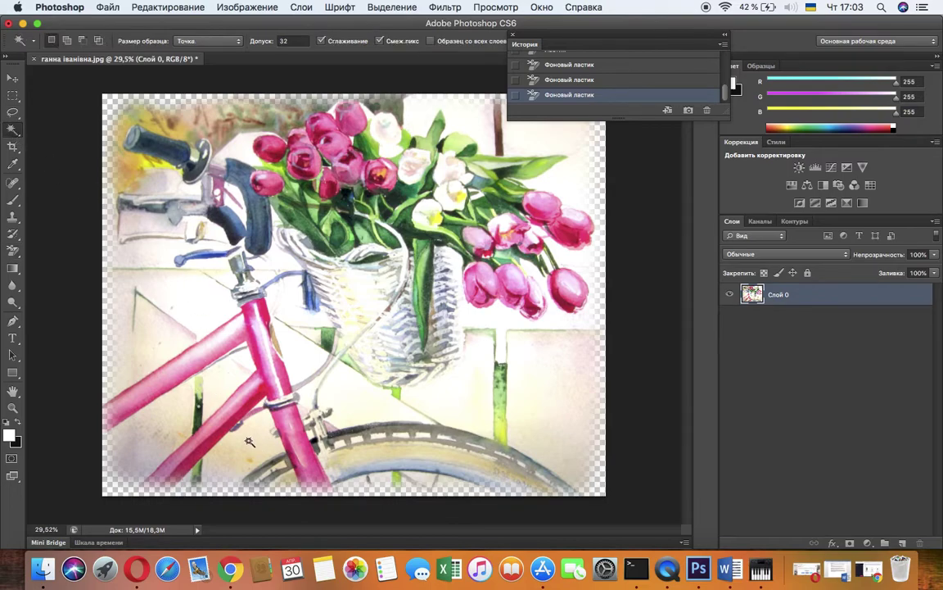
left_click(200, 383)
scroll(204, 393, "up", 10)
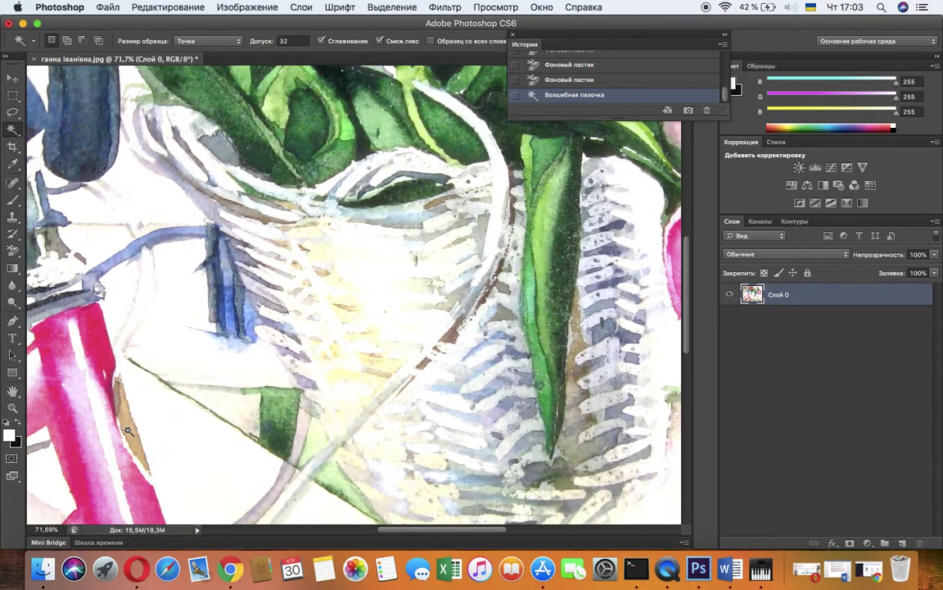
scroll(129, 432, "left", 6)
scroll(129, 431, "down", 5)
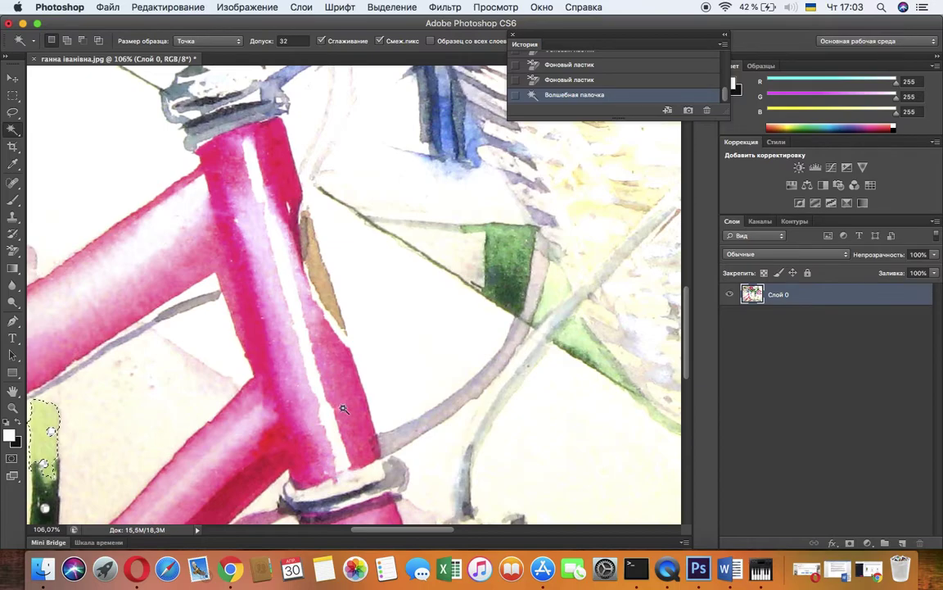
scroll(378, 400, "down", 15)
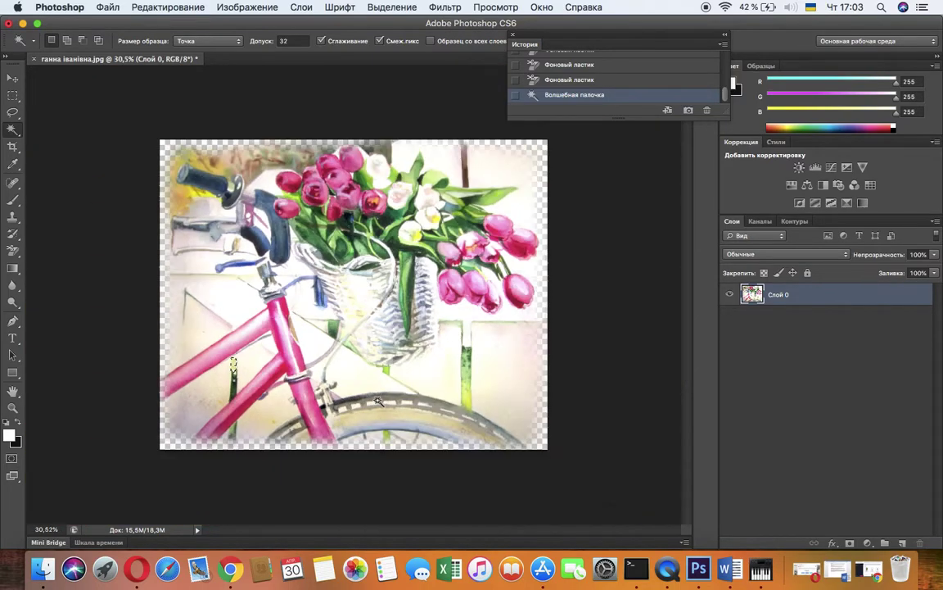
scroll(378, 401, "up", 5)
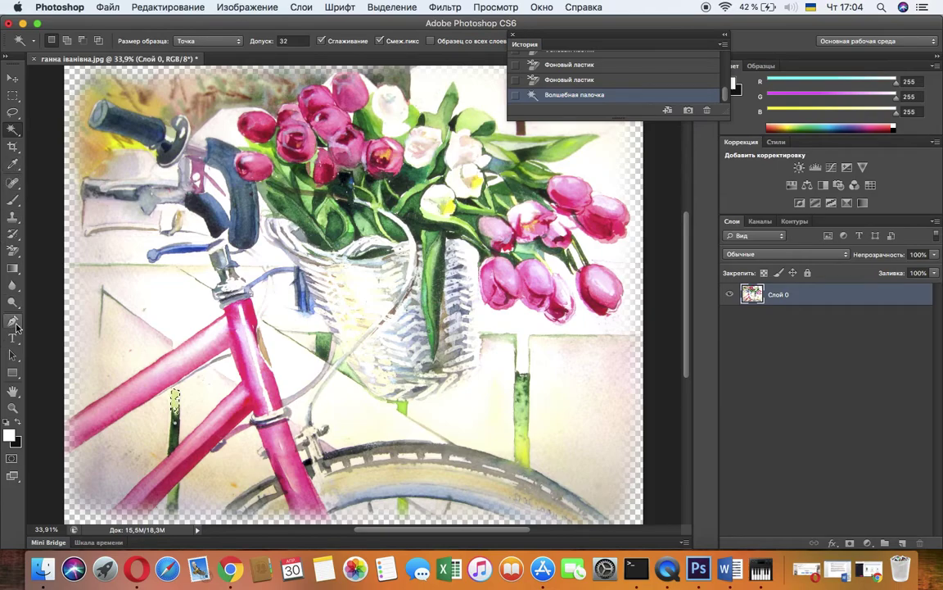
left_click(14, 253)
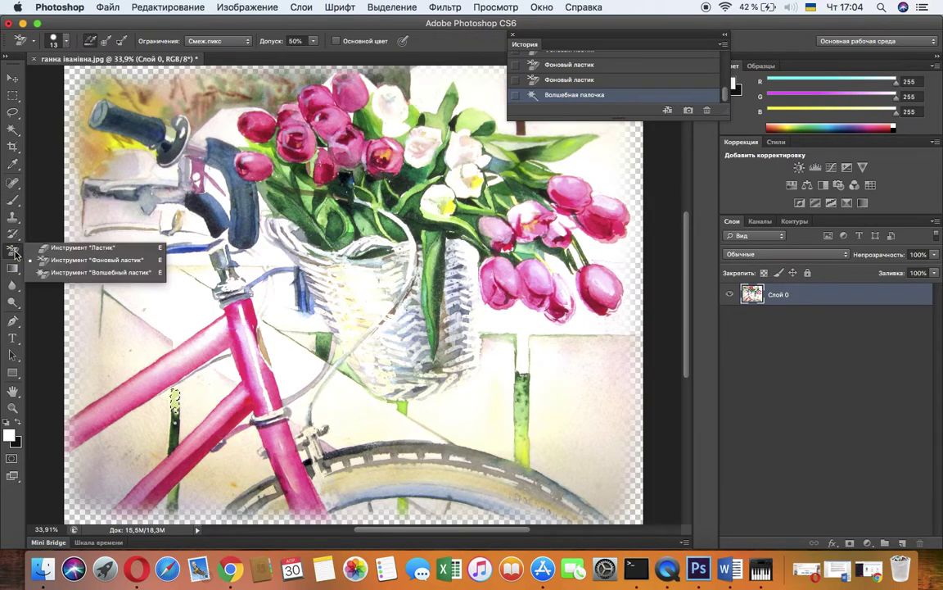
left_click(51, 247)
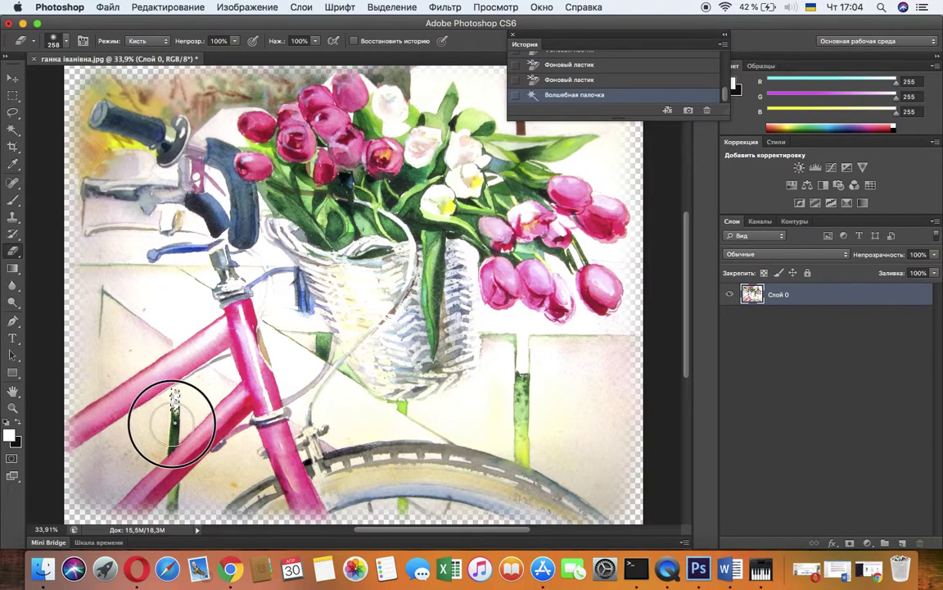
left_click_drag(180, 393, 69, 396)
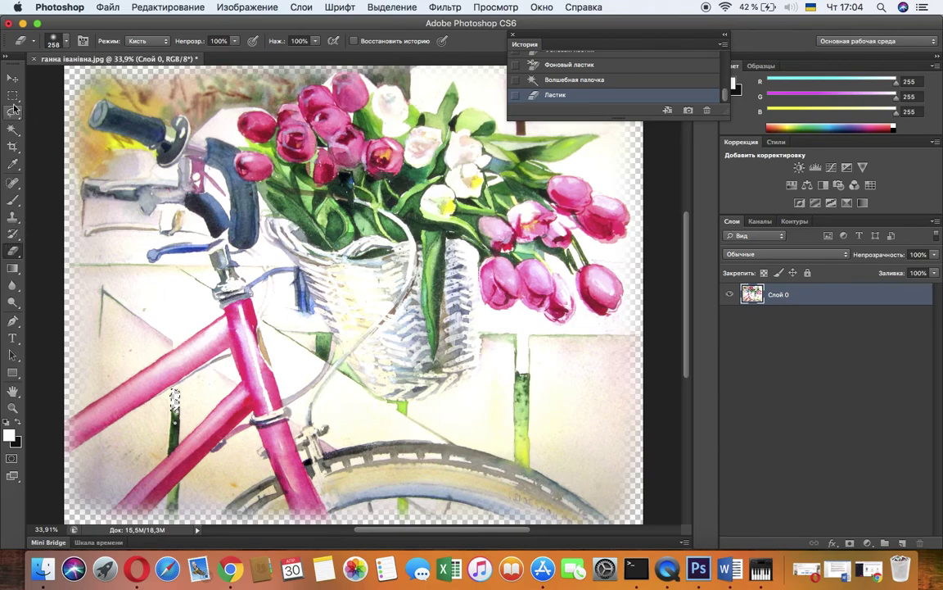
Magic-wand the dark green part of the same stripe and erase inside that selection
left_click(13, 129)
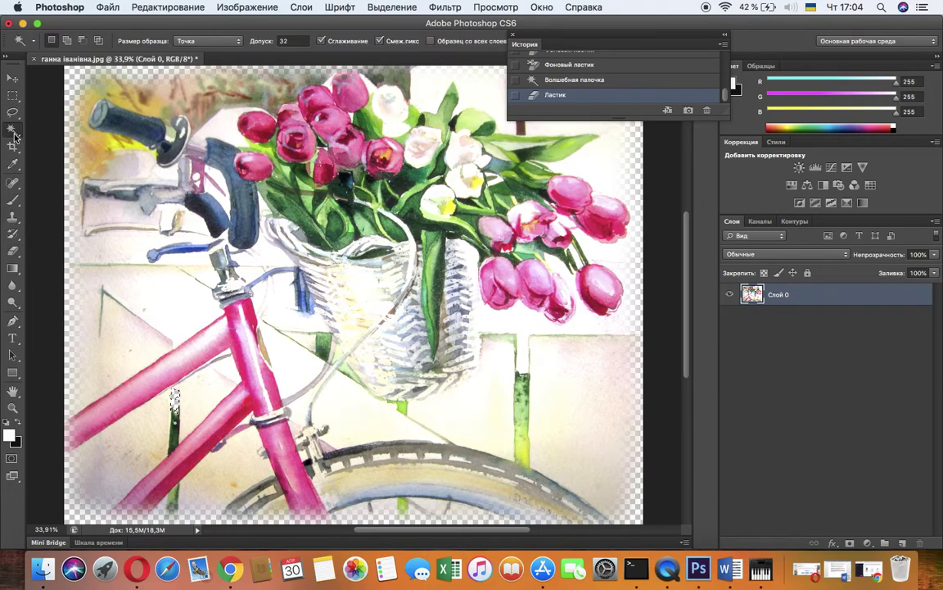
left_click(179, 436)
left_click(181, 440)
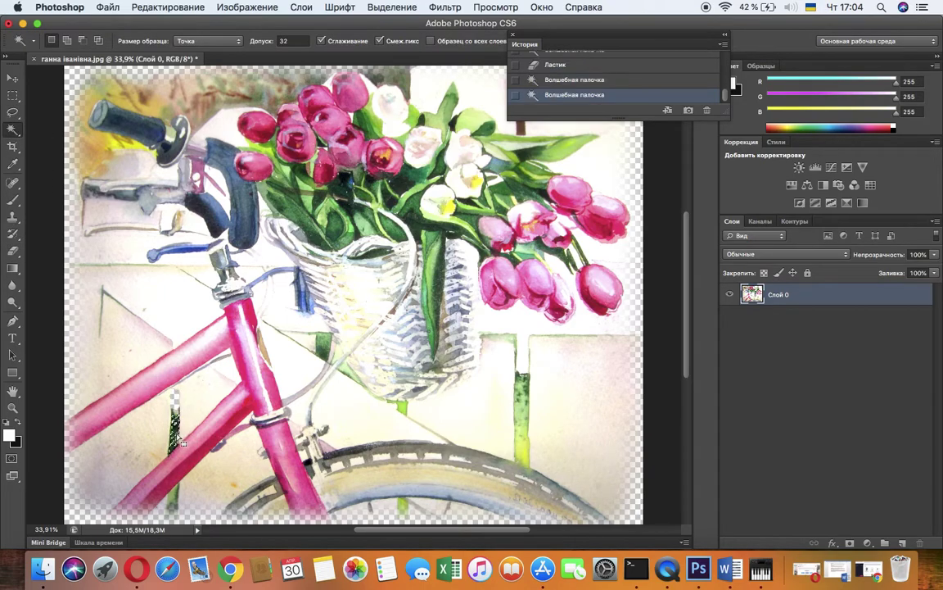
left_click(13, 250)
mouse_move(173, 421)
left_mouse_down()
mouse_move(168, 456)
mouse_move(183, 404)
mouse_move(175, 444)
mouse_move(181, 419)
left_mouse_up()
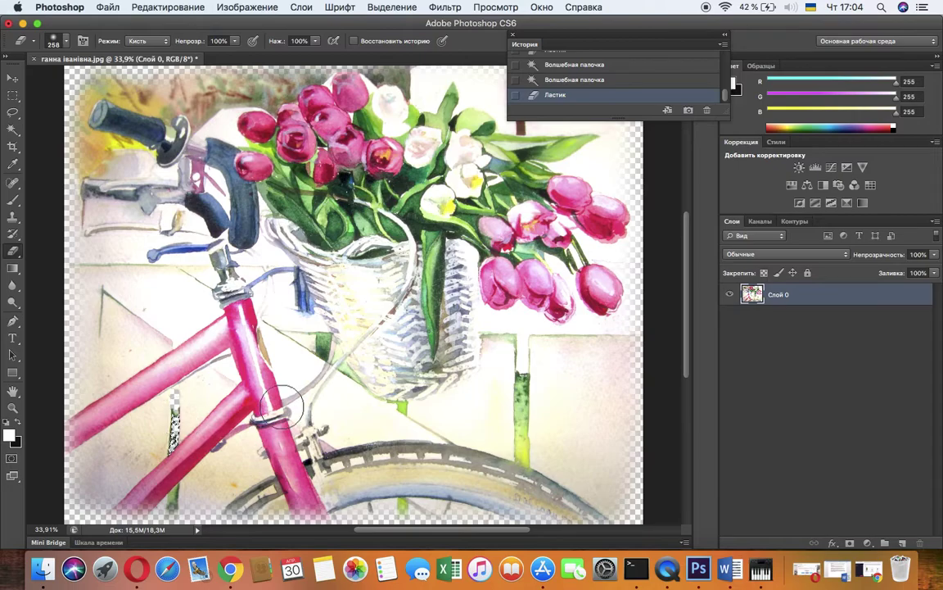
Inspect the erased stripe between the frame tubes up close and clear the selection
scroll(221, 416, "up", 1)
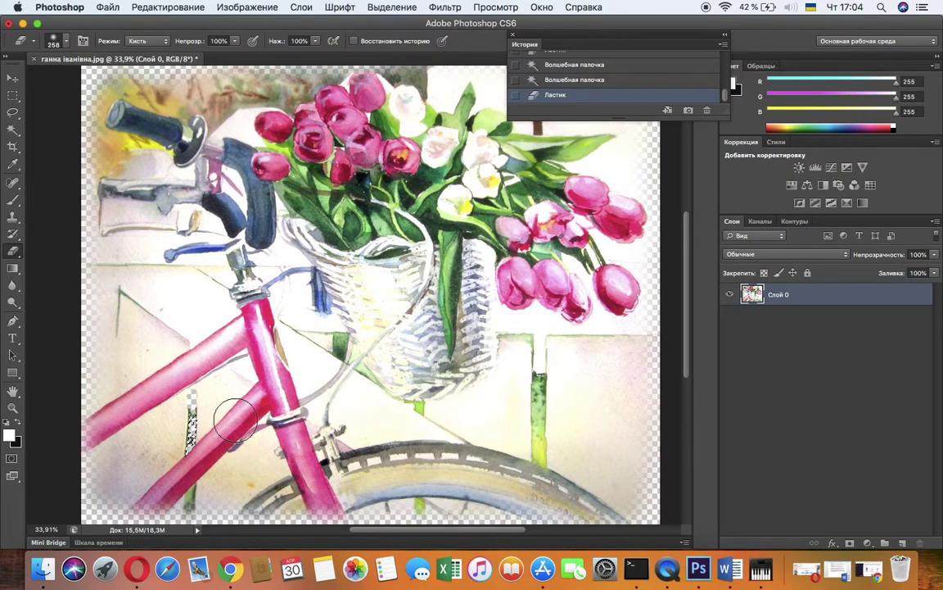
scroll(204, 418, "up", 3)
scroll(203, 418, "down", 2)
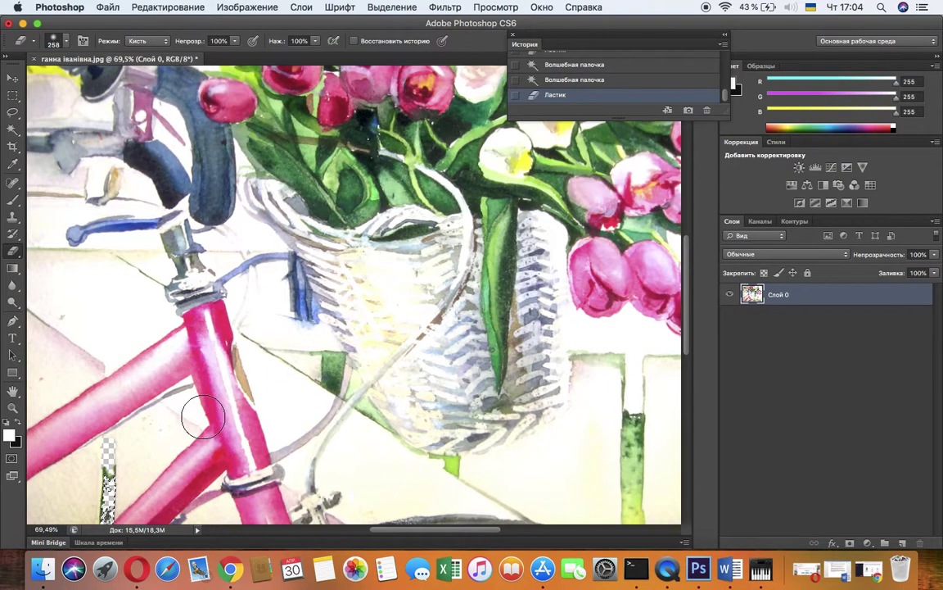
scroll(203, 418, "left", 5)
scroll(204, 418, "up", 3)
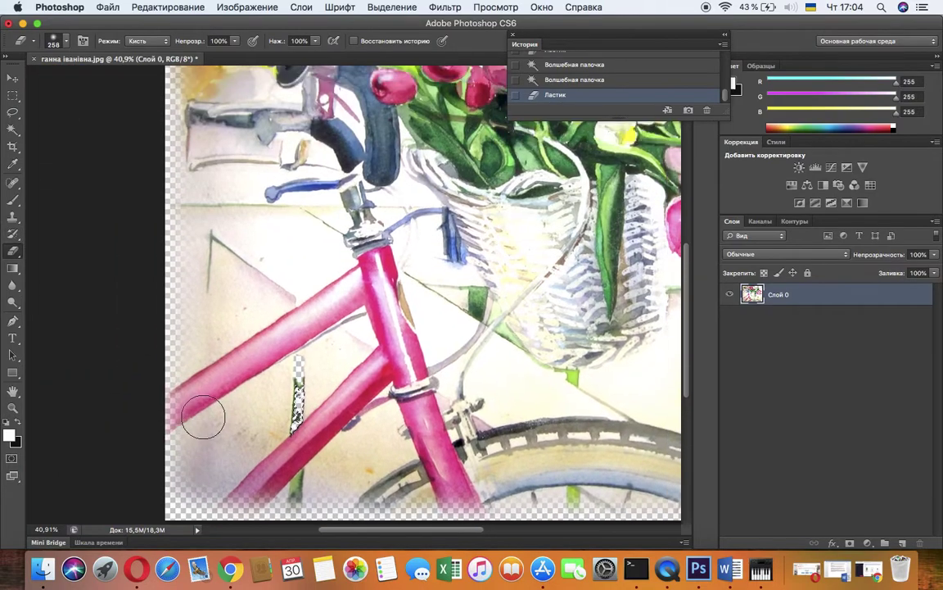
scroll(316, 396, "up", 3)
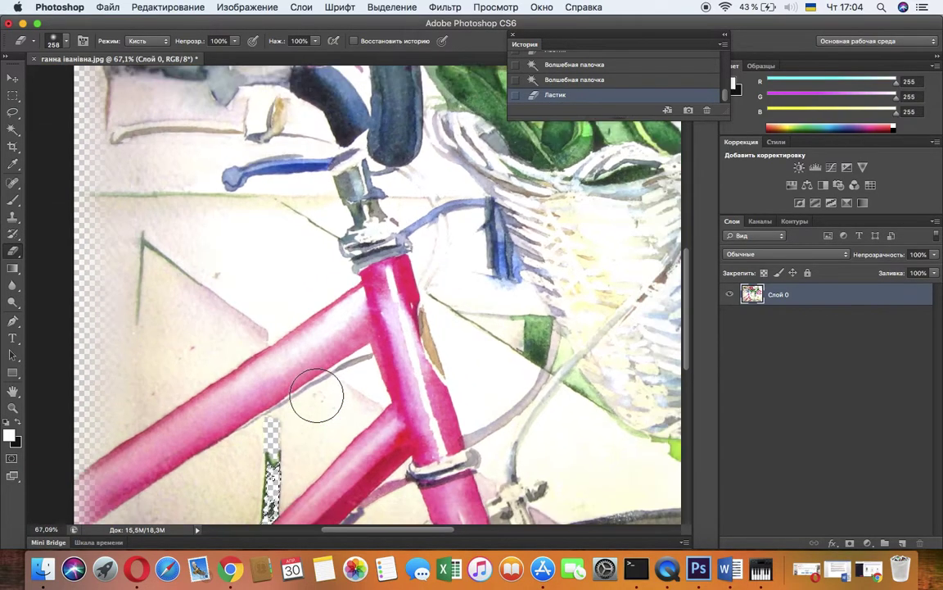
scroll(317, 393, "down", 1)
scroll(318, 393, "up", 1)
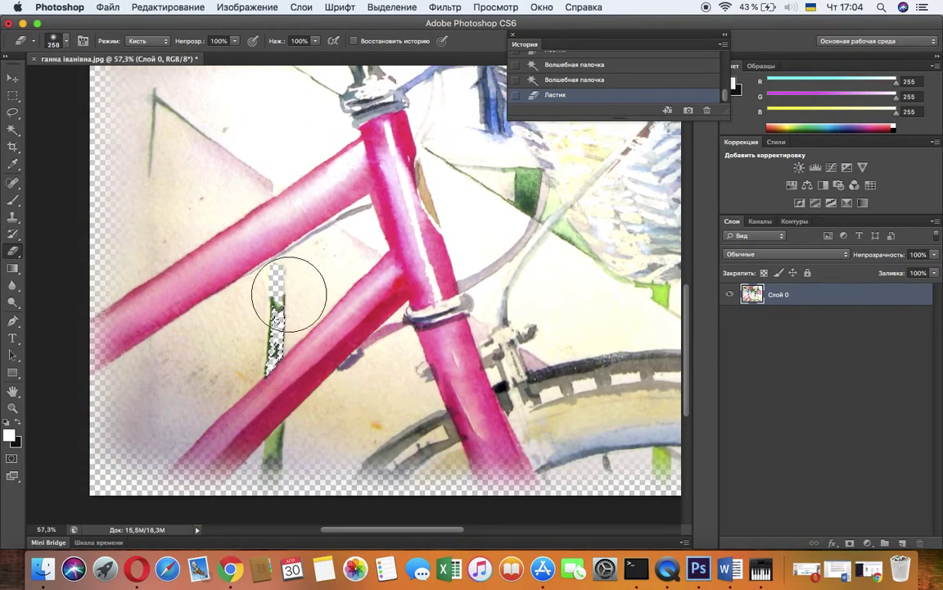
left_click(392, 7)
left_click(393, 36)
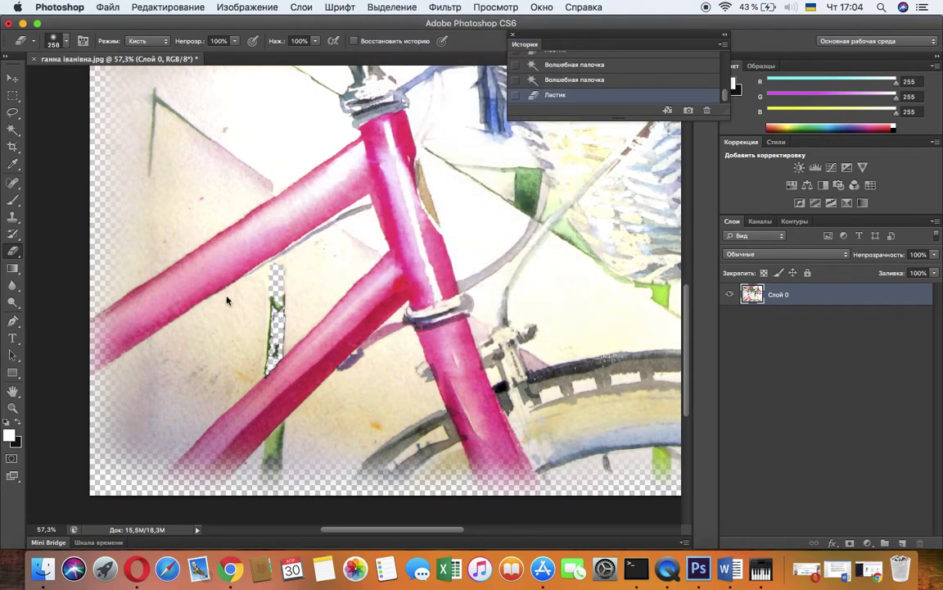
Set the Eraser size to 38 px and erase the green remnants along the stripe between the frame tubes
scroll(358, 310, "up", 5)
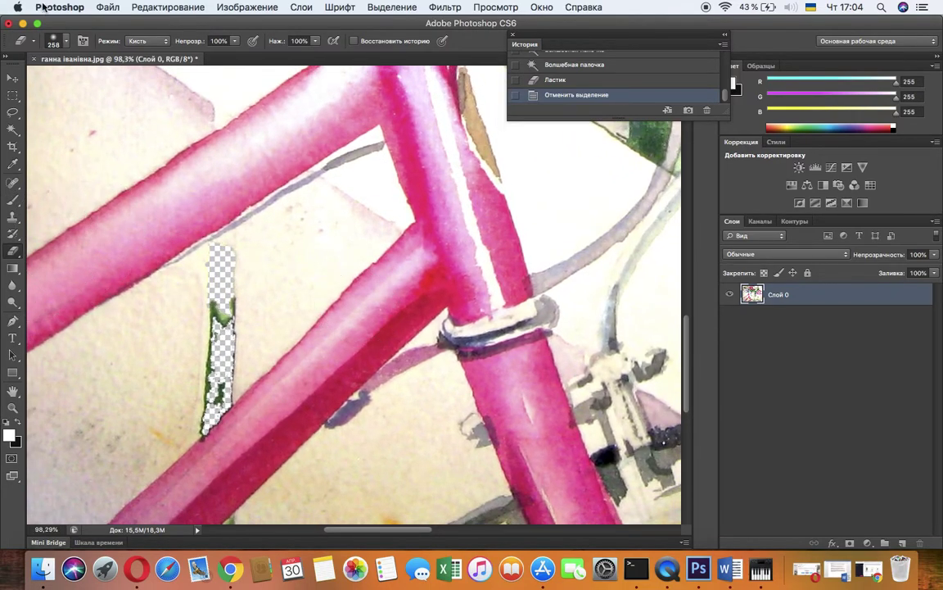
left_click(68, 44)
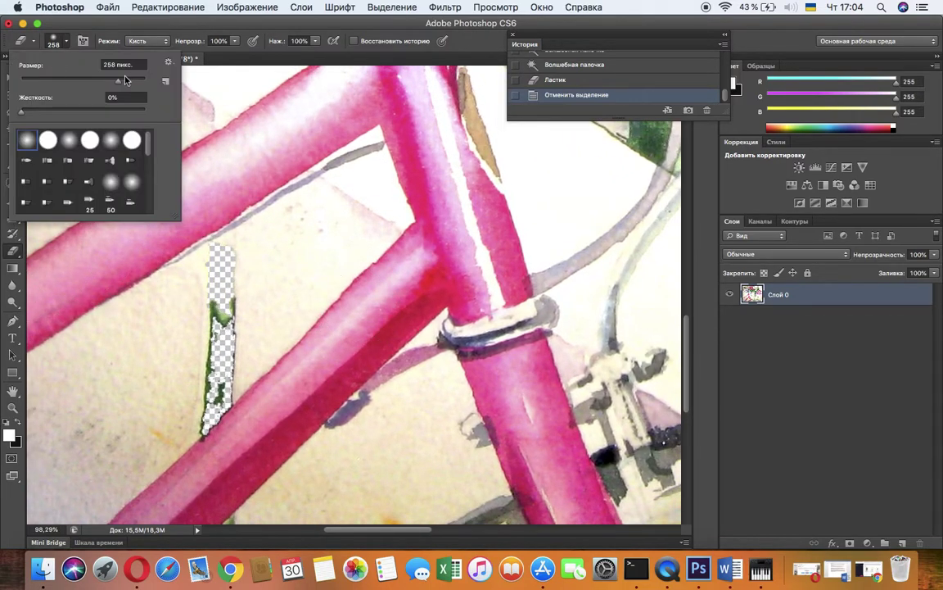
left_click_drag(117, 84, 45, 80)
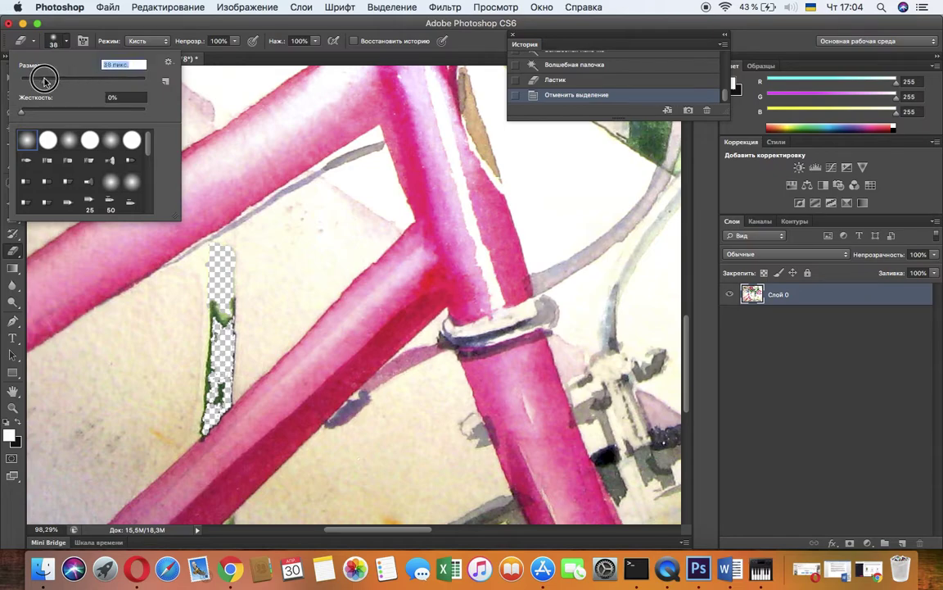
left_click(219, 258)
mouse_move(218, 266)
left_mouse_down()
mouse_move(218, 330)
mouse_move(226, 298)
mouse_move(218, 338)
left_mouse_up()
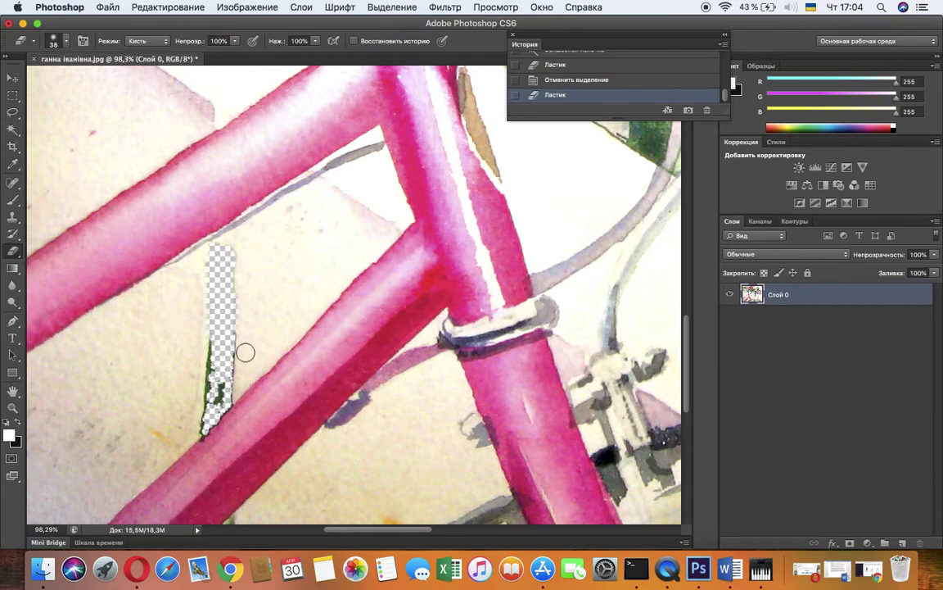
mouse_move(218, 342)
left_mouse_down()
mouse_move(216, 404)
mouse_move(224, 342)
mouse_move(214, 407)
left_mouse_up()
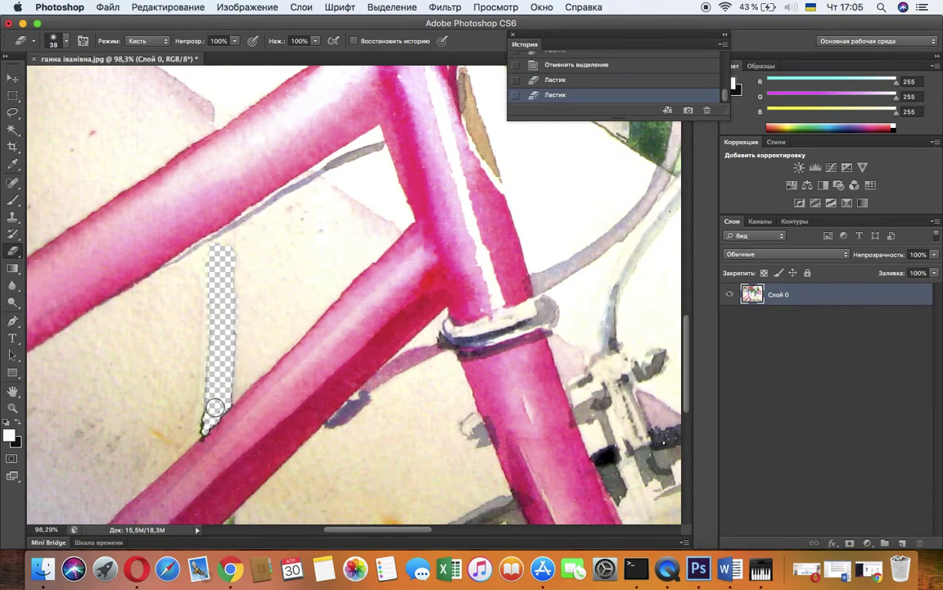
Erase the dark green patch between the bicycle frame and the basket with the 38 px Eraser
scroll(461, 210, "right", 10)
scroll(461, 209, "up", 5)
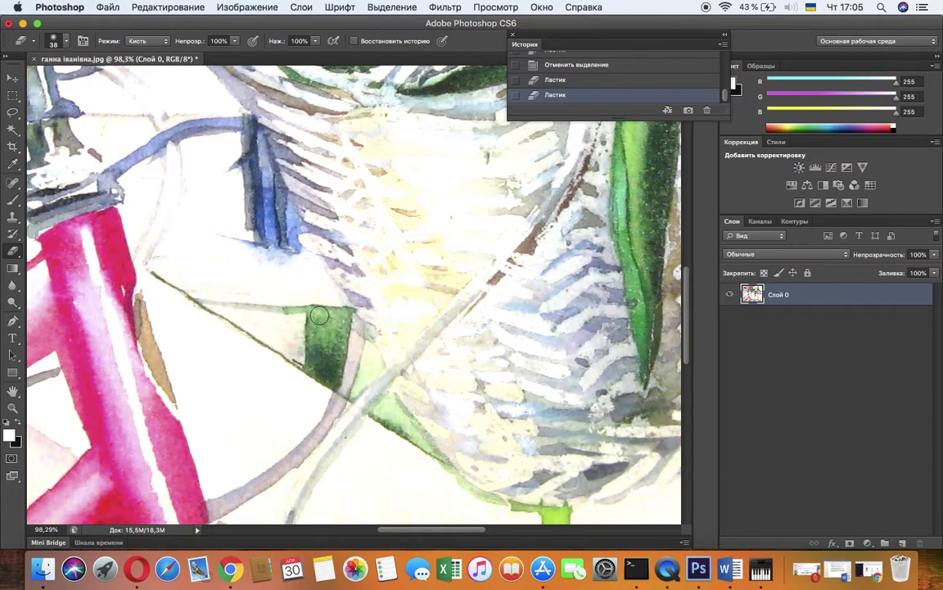
mouse_move(318, 314)
left_mouse_down()
mouse_move(314, 365)
mouse_move(332, 380)
mouse_move(331, 318)
mouse_move(342, 315)
mouse_move(341, 358)
left_mouse_up()
Erase the bright green piece just below the basket and the one inside the wheel under the rim
scroll(456, 348, "down", 10)
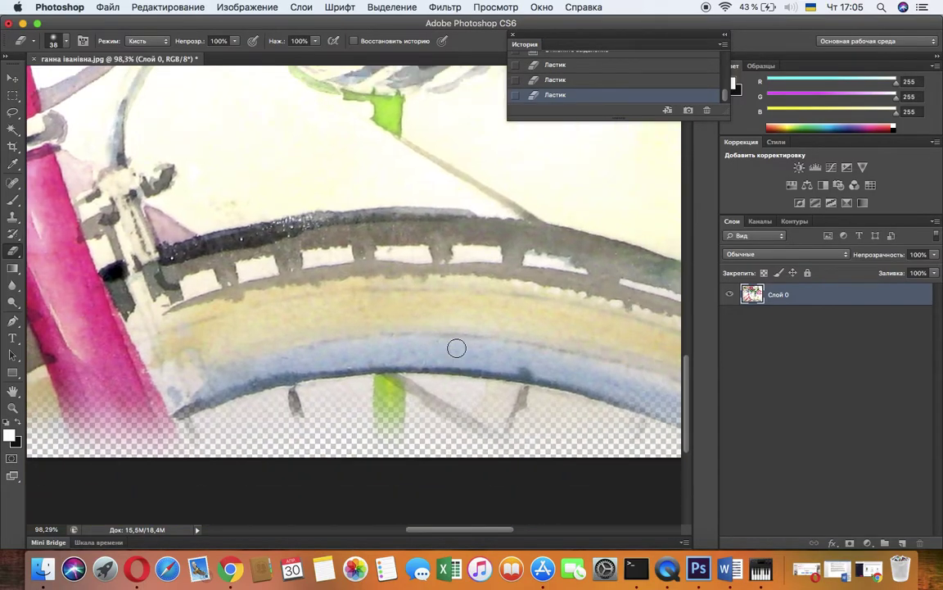
mouse_move(385, 166)
left_mouse_down()
mouse_move(385, 179)
mouse_move(394, 158)
mouse_move(384, 162)
mouse_move(387, 174)
left_mouse_up()
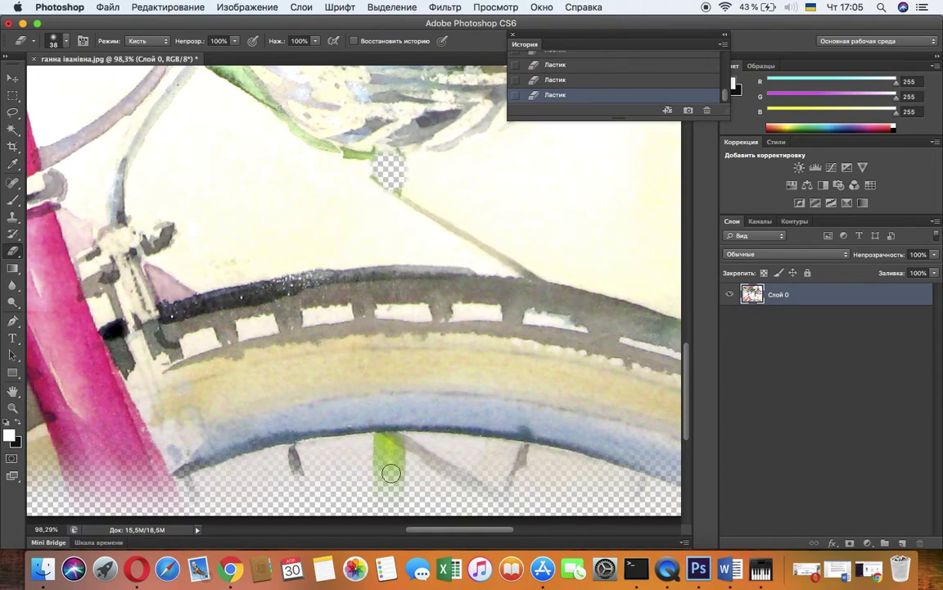
mouse_move(389, 453)
left_mouse_down()
mouse_move(380, 444)
mouse_move(394, 459)
mouse_move(383, 442)
mouse_move(381, 474)
mouse_move(385, 458)
left_mouse_up()
Erase the green stripe below the lower frame tube and restore the tube's edge with the History Brush
scroll(470, 325, "down", 8)
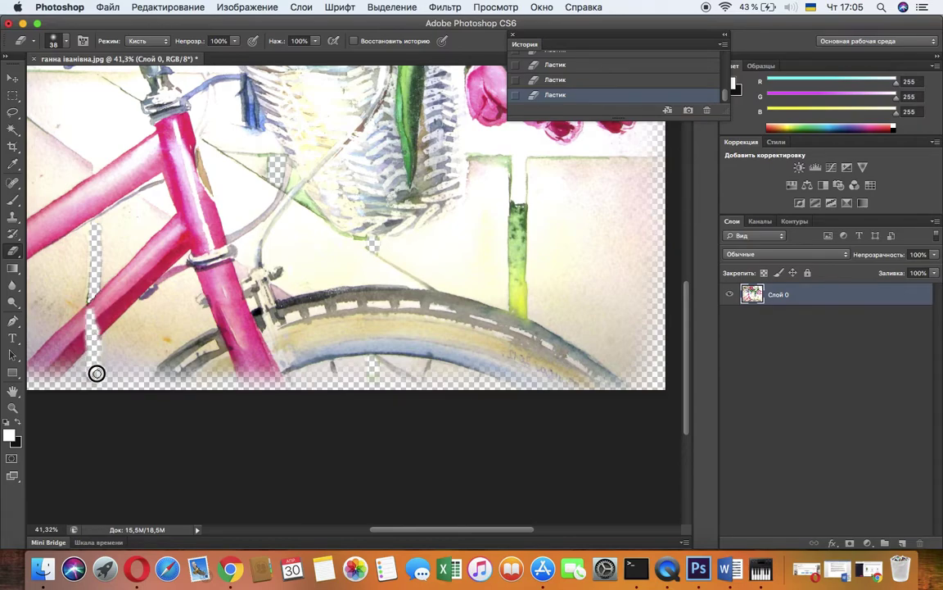
left_click(16, 234)
mouse_move(89, 319)
left_mouse_down()
mouse_move(80, 342)
mouse_move(99, 320)
mouse_move(77, 351)
left_mouse_up()
Erase the inside of the green post standing above the wheel, to the right of the basket, with the 38 px Eraser
scroll(329, 271, "up", 5)
scroll(330, 270, "right", 5)
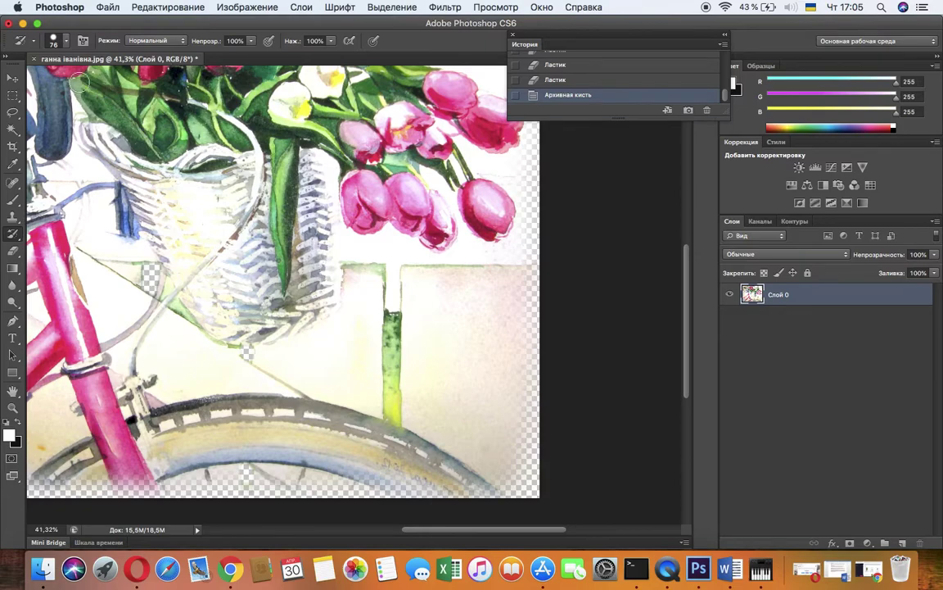
left_click(13, 251)
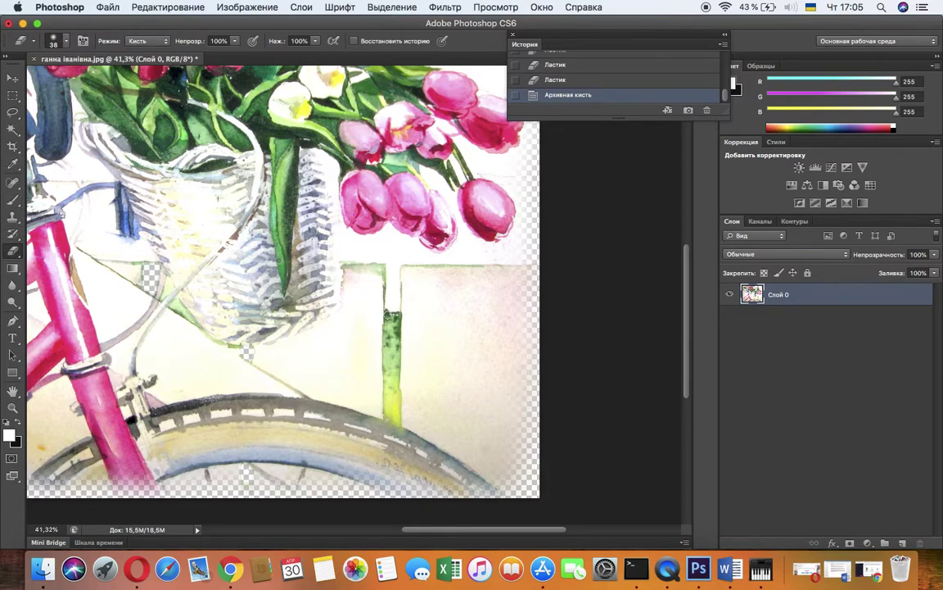
scroll(387, 313, "up", 5)
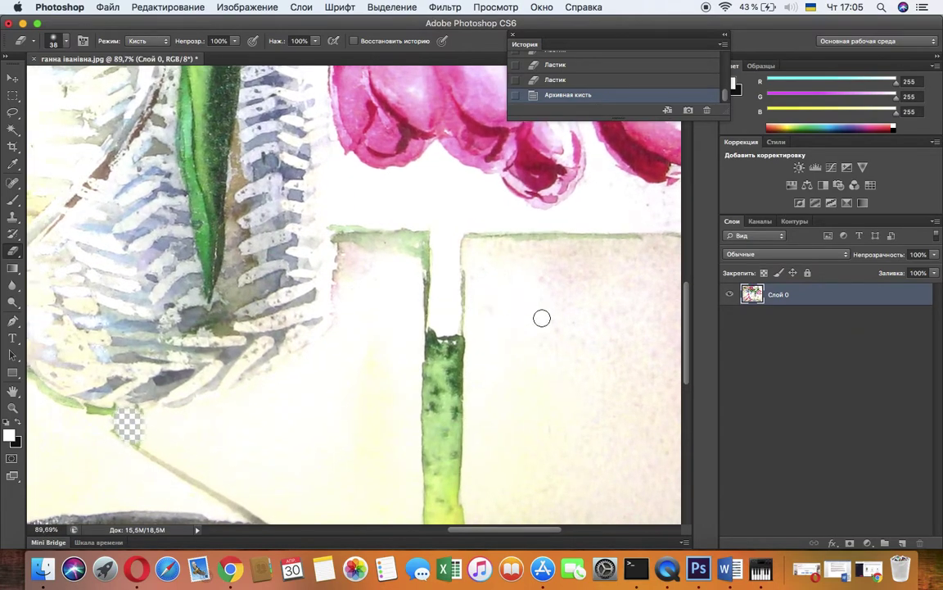
scroll(543, 318, "down", 5)
scroll(542, 318, "right", 2)
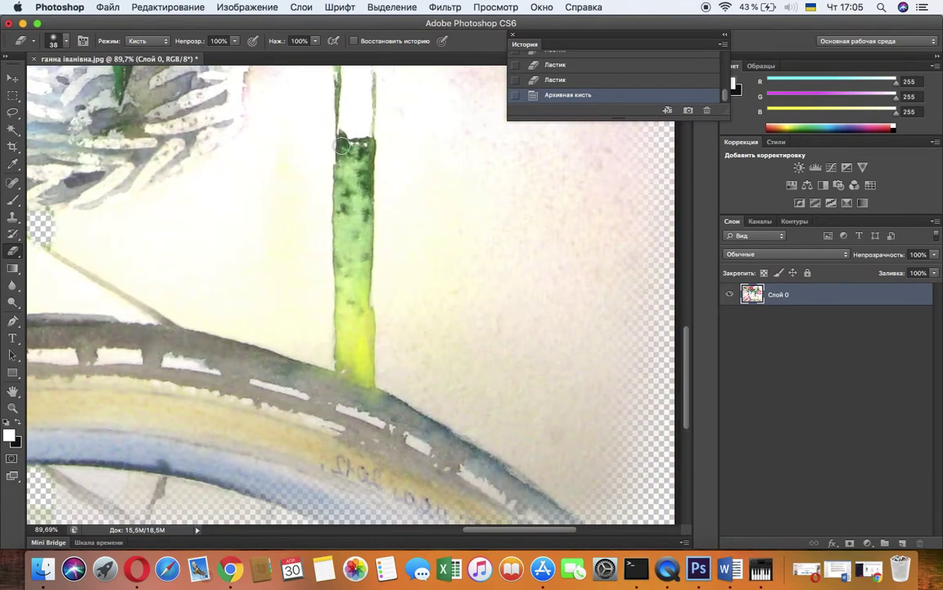
mouse_move(344, 146)
left_mouse_down()
mouse_move(367, 147)
mouse_move(361, 237)
mouse_move(347, 145)
mouse_move(343, 243)
mouse_move(347, 185)
mouse_move(361, 293)
mouse_move(360, 156)
mouse_move(373, 287)
mouse_move(366, 337)
mouse_move(344, 254)
mouse_move(339, 365)
mouse_move(352, 371)
mouse_move(351, 347)
mouse_move(362, 375)
mouse_move(361, 347)
left_mouse_up()
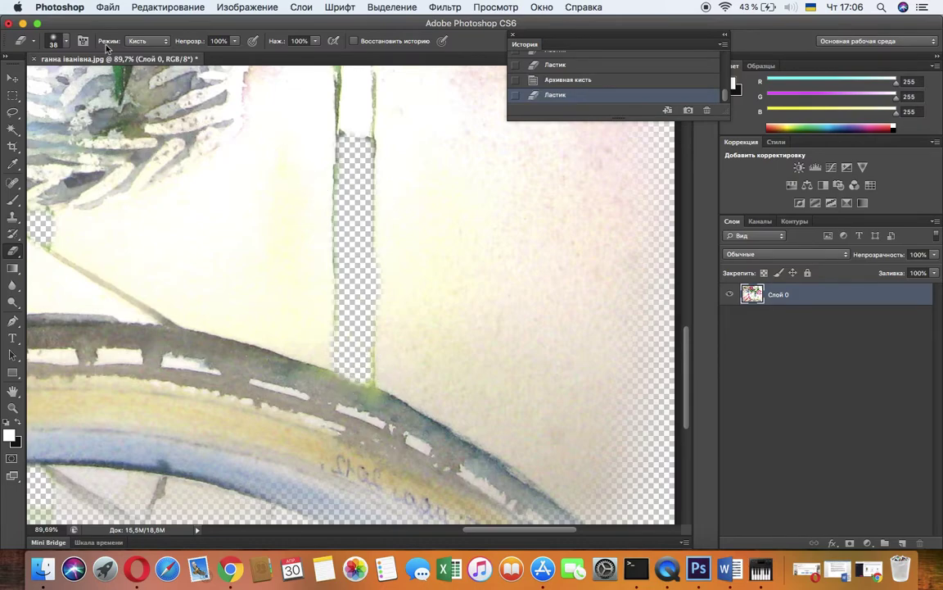
Restore the pale background along the right edge of the erased post with the 76 px History Brush
left_click(68, 42)
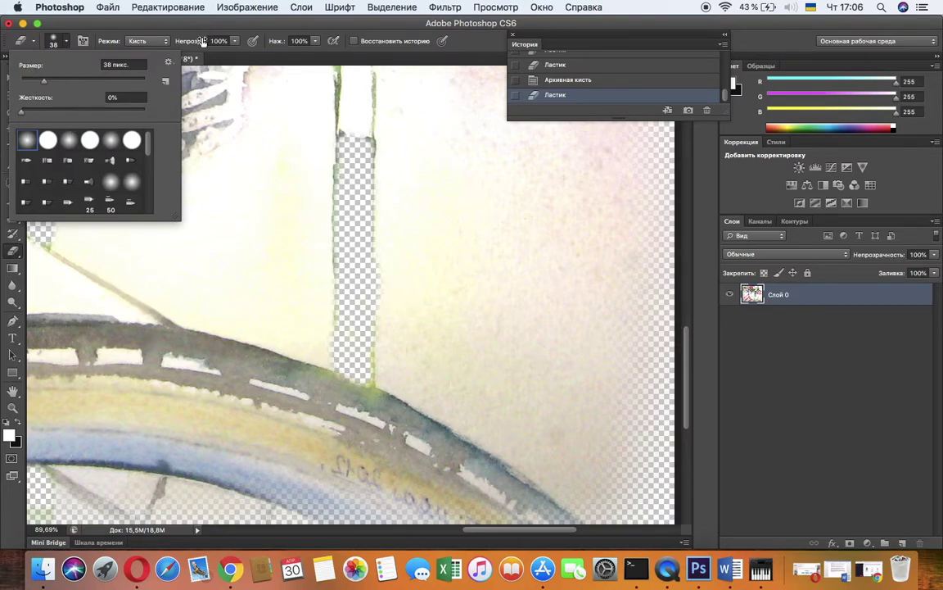
left_click(266, 75)
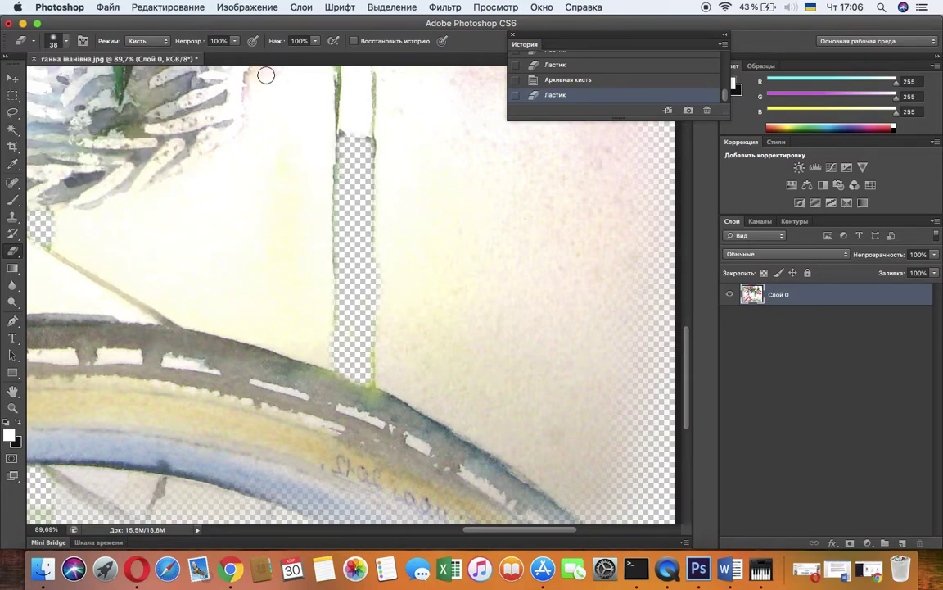
left_click(12, 235)
left_click_drag(402, 246, 398, 317)
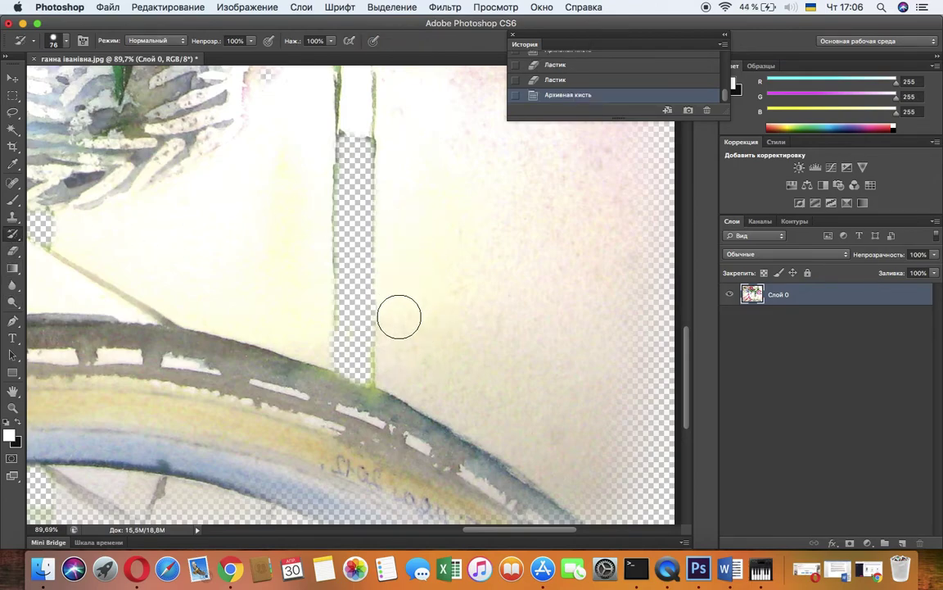
Lighten the handwritten inscription on the wheel rim with the 65 px Dodge tool, midtones range at 50% exposure
scroll(518, 280, "down", 5)
scroll(518, 279, "right", 2)
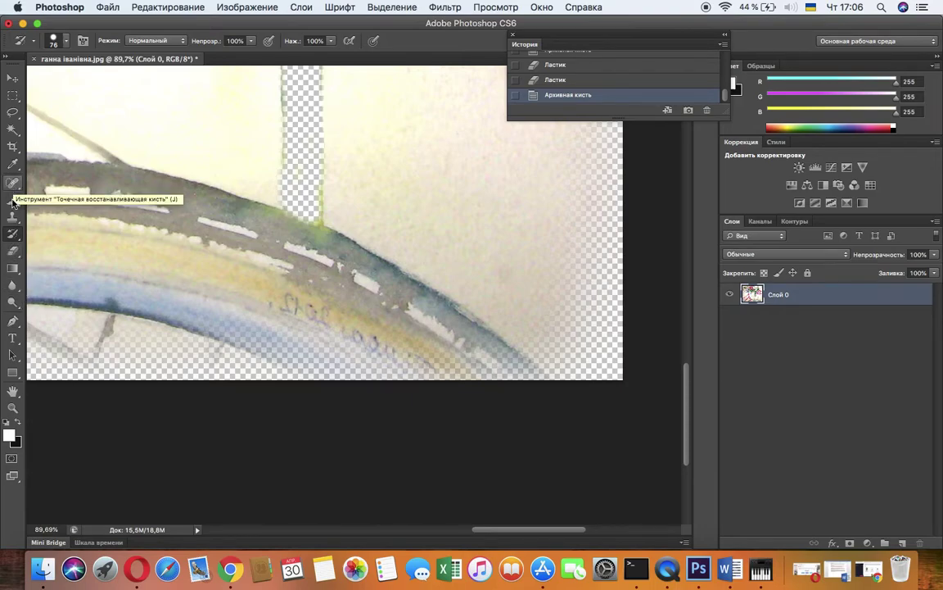
left_click(13, 303)
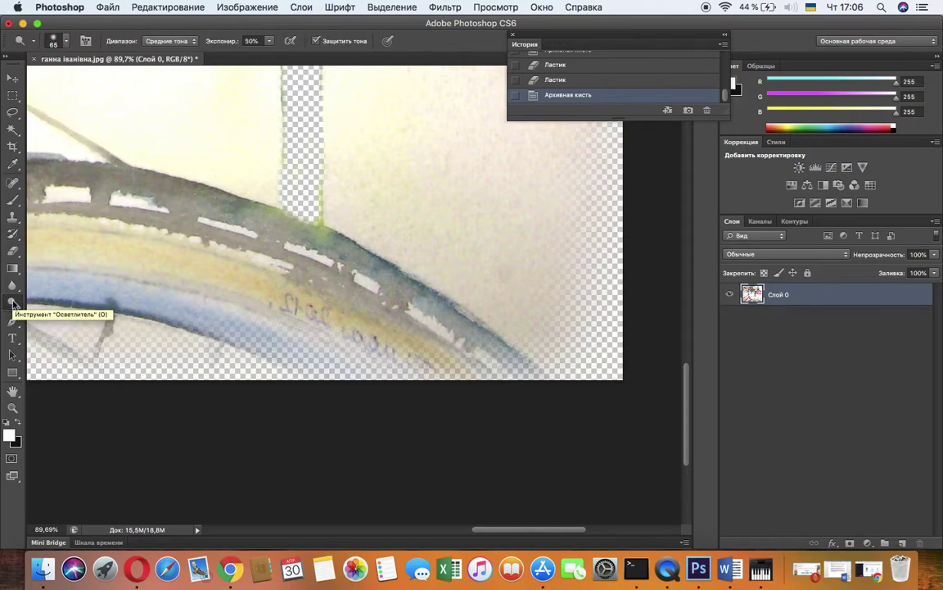
mouse_move(278, 298)
left_mouse_down()
mouse_move(392, 357)
mouse_move(270, 299)
mouse_move(335, 330)
mouse_move(272, 295)
mouse_move(332, 317)
mouse_move(393, 358)
mouse_move(274, 299)
mouse_move(323, 312)
mouse_move(387, 361)
mouse_move(268, 300)
mouse_move(386, 358)
mouse_move(268, 306)
mouse_move(363, 343)
left_mouse_up()
Erase the upper end of the brown post above the tulip leaves with the 38 px Eraser
scroll(442, 235, "up", 15)
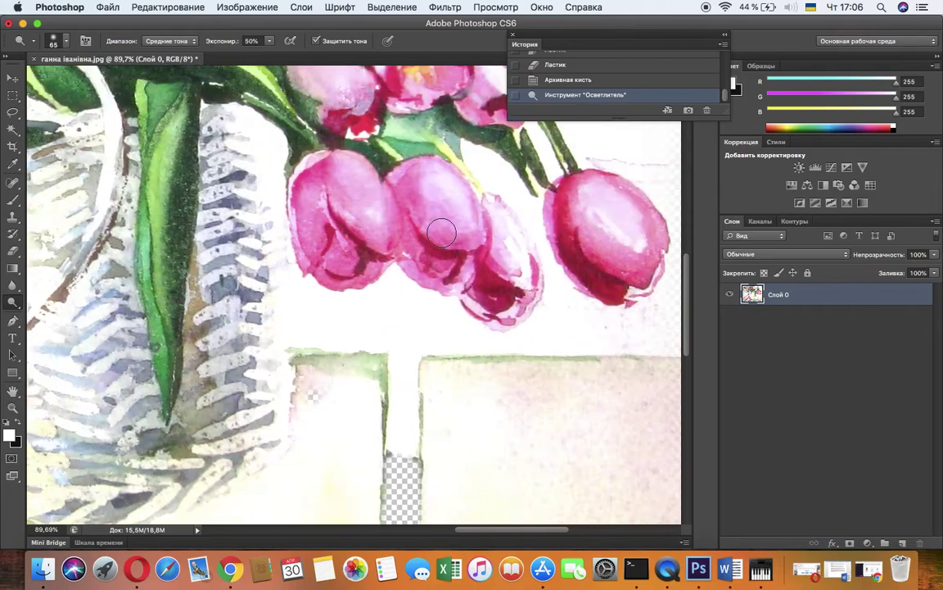
scroll(442, 234, "up", 10)
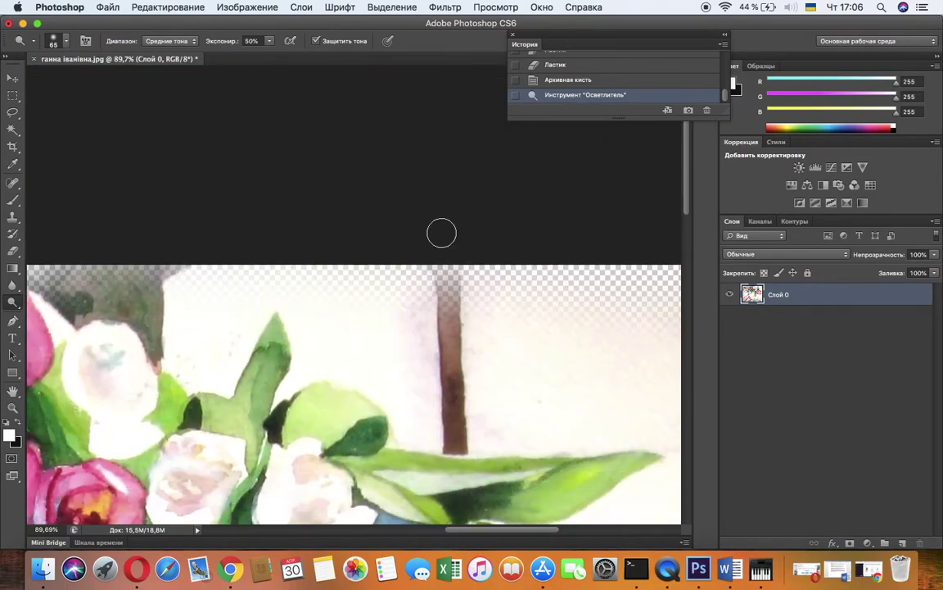
scroll(442, 234, "down", 5)
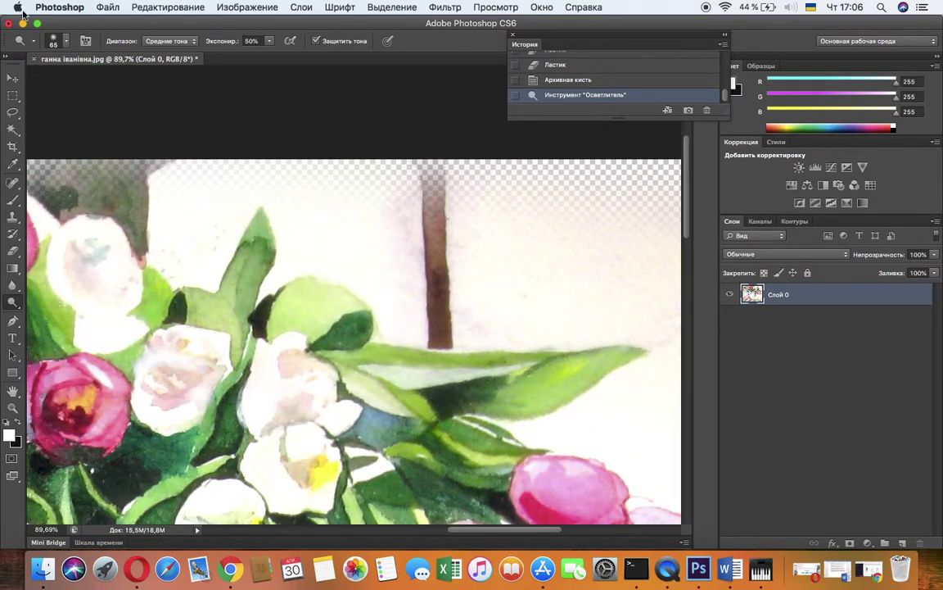
left_click(13, 256)
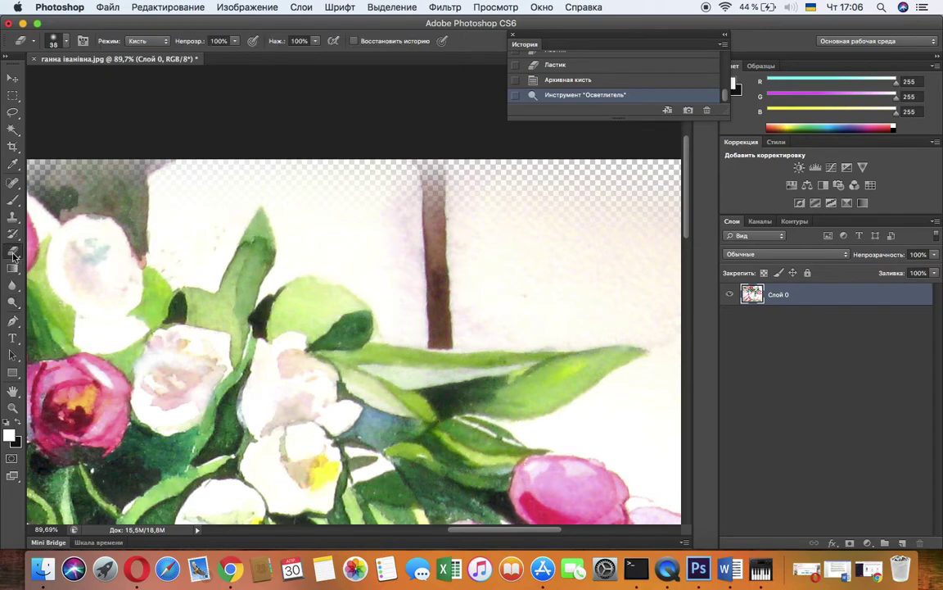
mouse_move(428, 173)
left_mouse_down()
mouse_move(443, 337)
mouse_move(438, 173)
left_mouse_up()
Select the dark green background above the white tulip with the Magic Wand at tolerance 32 and erase inside the selection
scroll(437, 173, "left", 10)
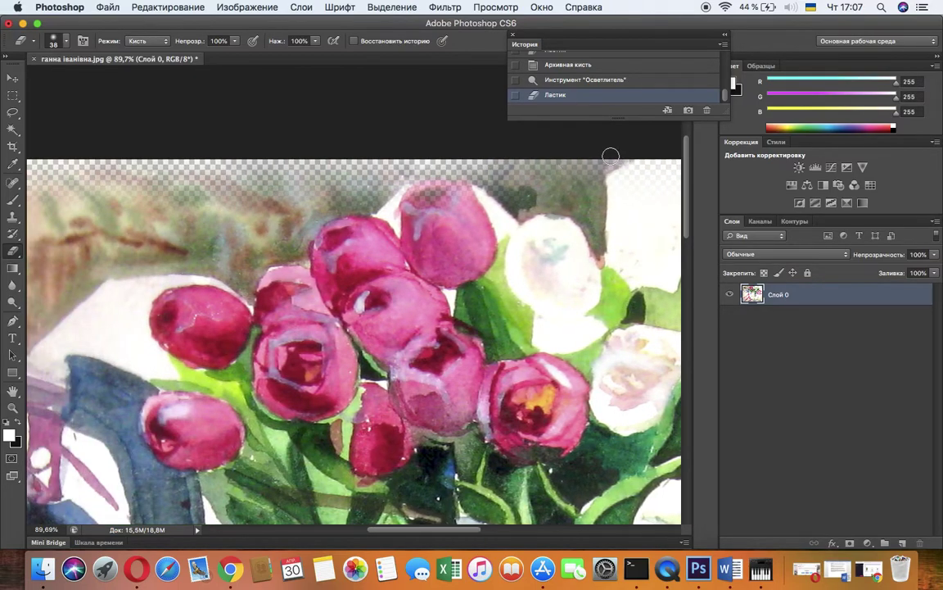
left_click(14, 129)
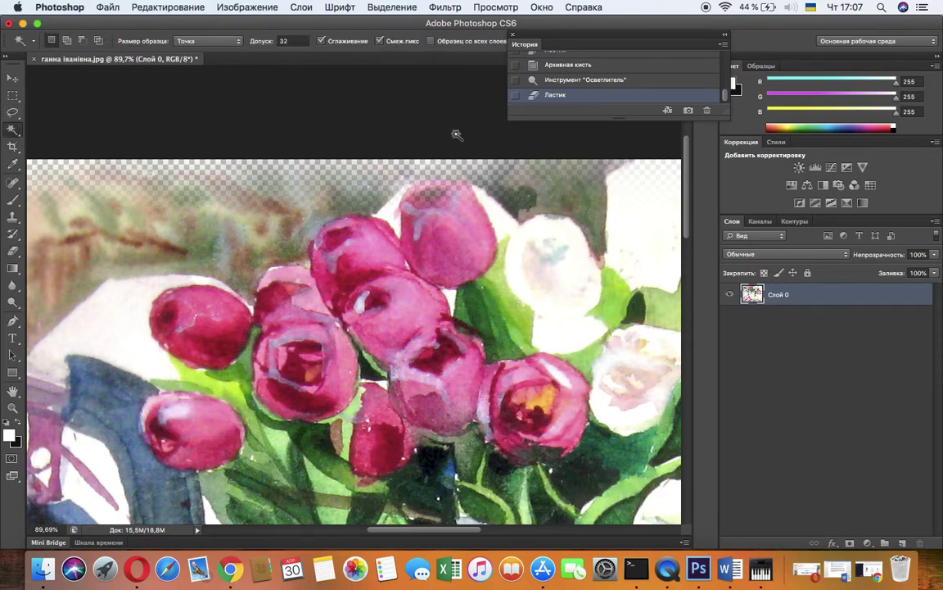
left_click(580, 189)
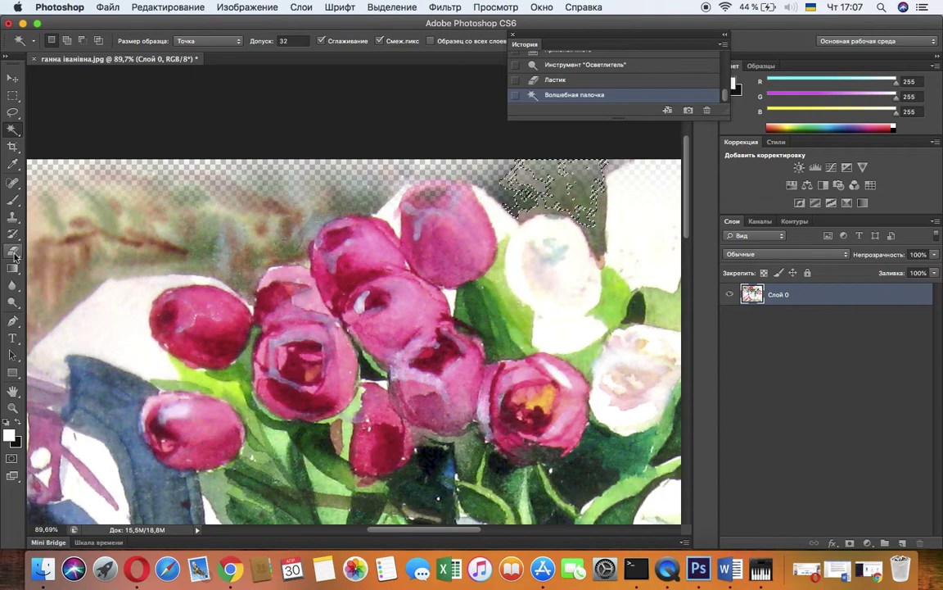
key("e")
mouse_move(528, 174)
left_mouse_down()
mouse_move(502, 183)
mouse_move(515, 178)
mouse_move(509, 207)
mouse_move(602, 163)
left_mouse_up()
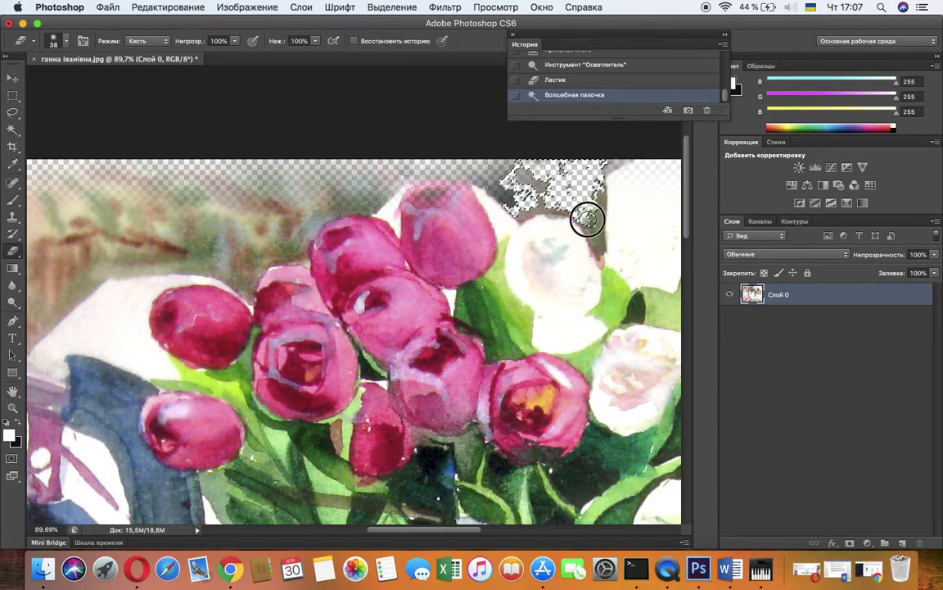
left_click_drag(600, 176, 598, 174)
Select the remaining dark green strip beside the white tulip with the Magic Wand and erase it
key("w")
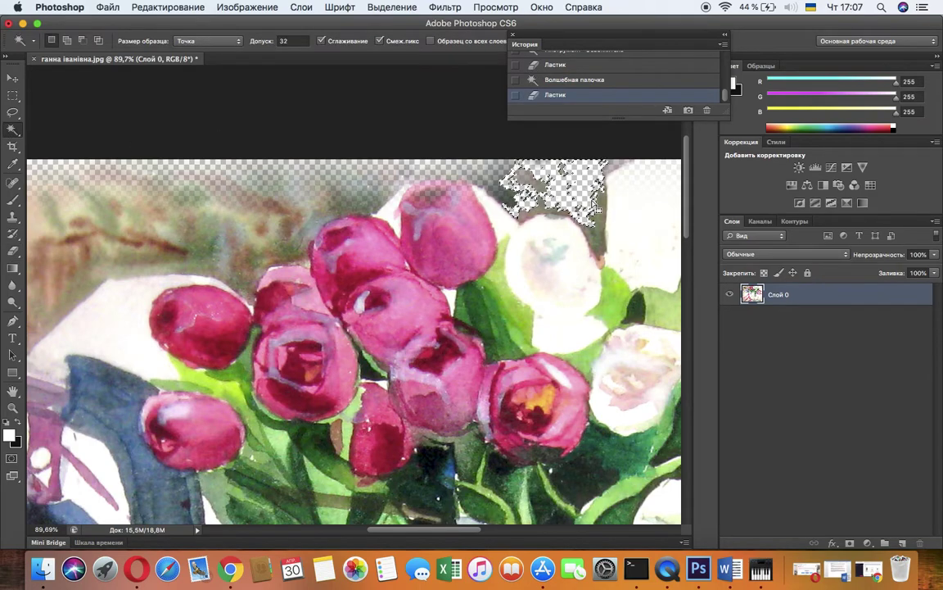
left_click(600, 245)
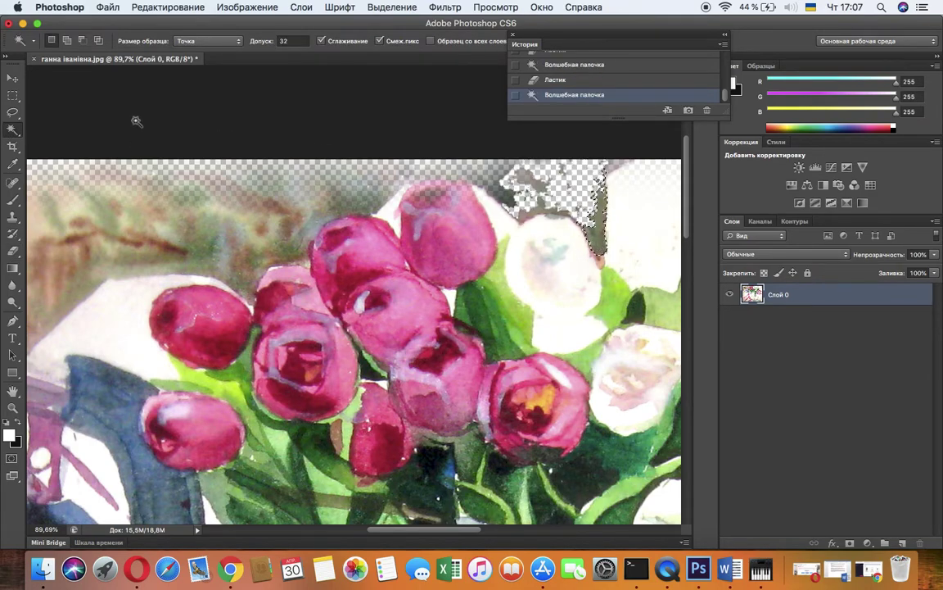
left_click(8, 254)
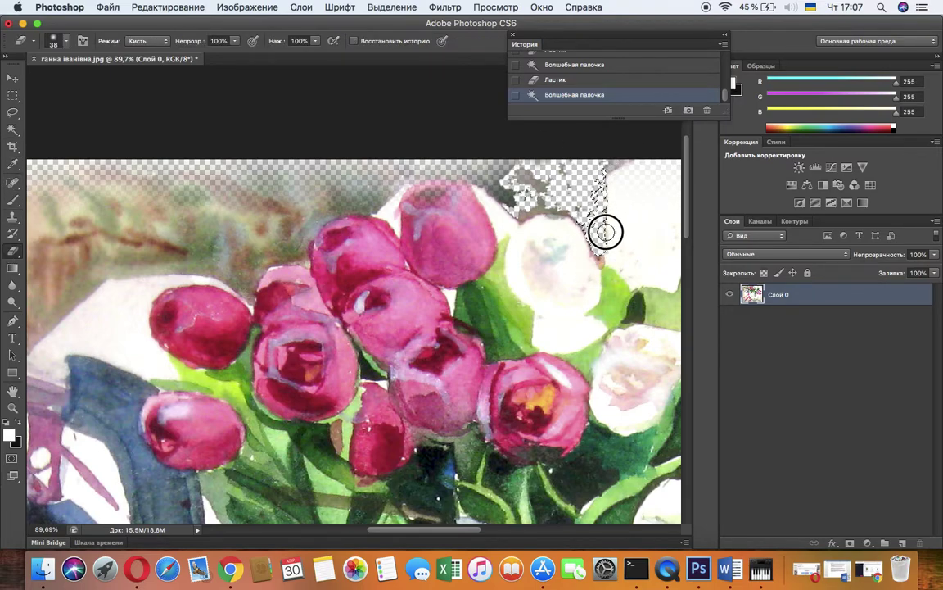
left_click(553, 216)
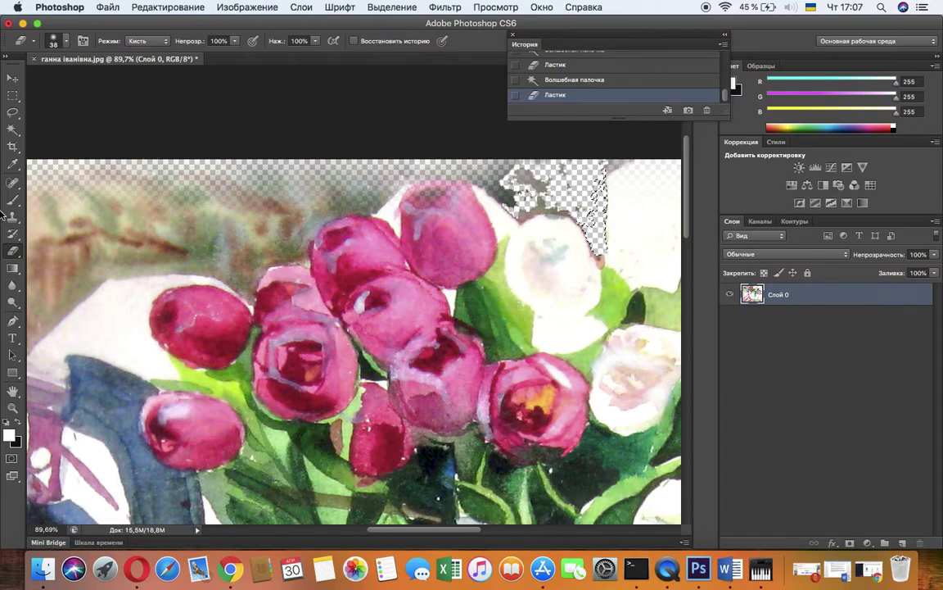
Select the small grey patch at the painting's upper edge with the Magic Wand, erase it and clear the selection
left_click(13, 129)
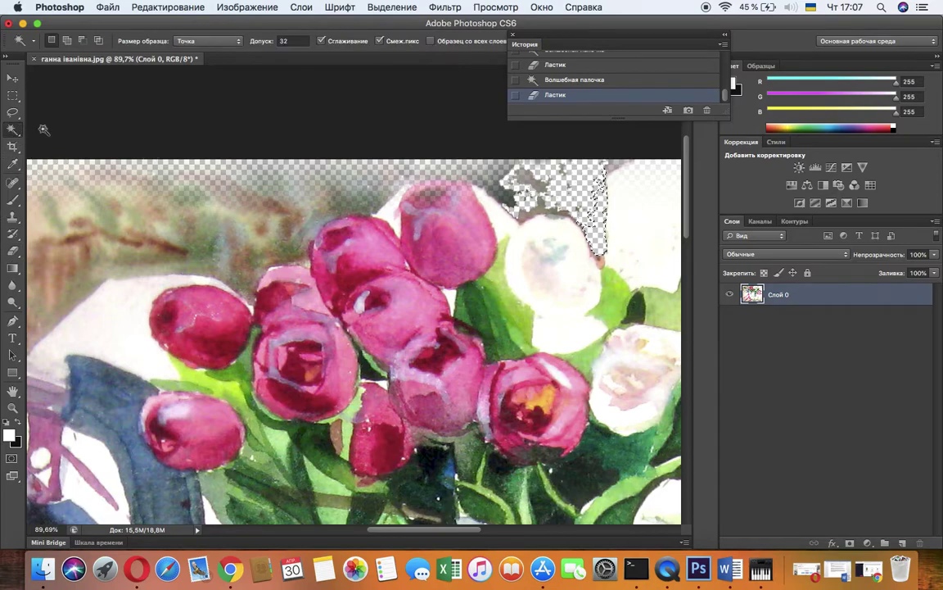
left_click(614, 168)
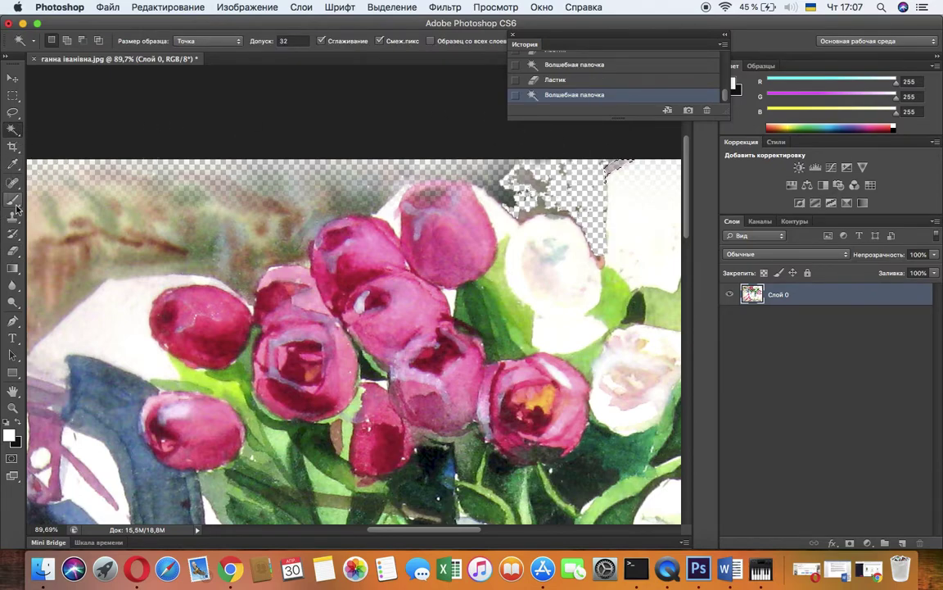
left_click(12, 250)
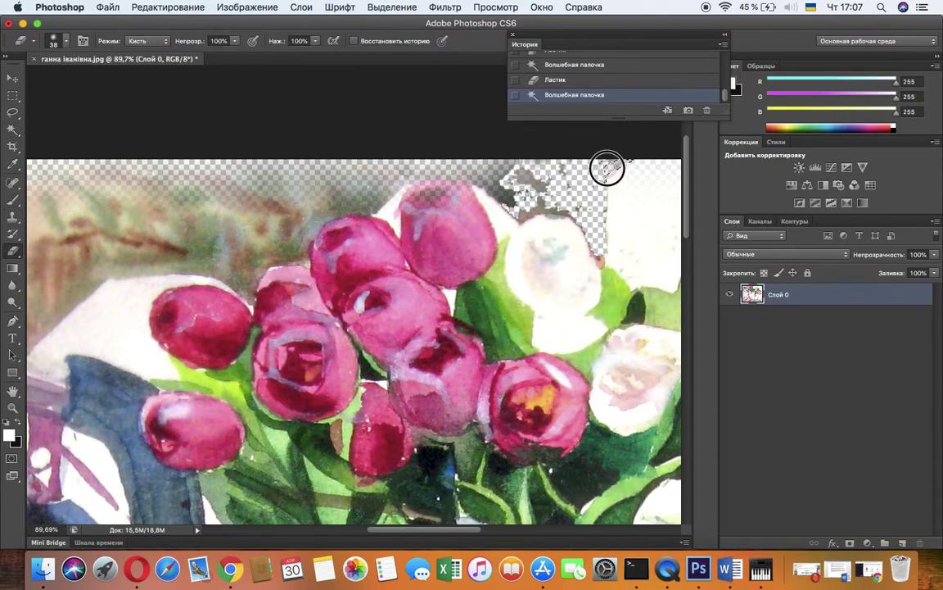
left_click_drag(549, 185, 541, 190)
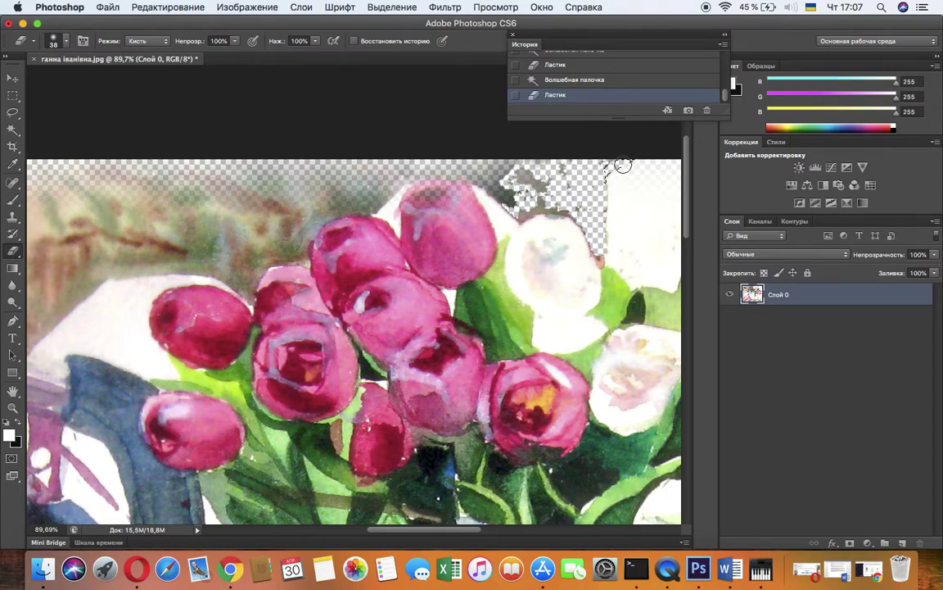
left_click(383, 8)
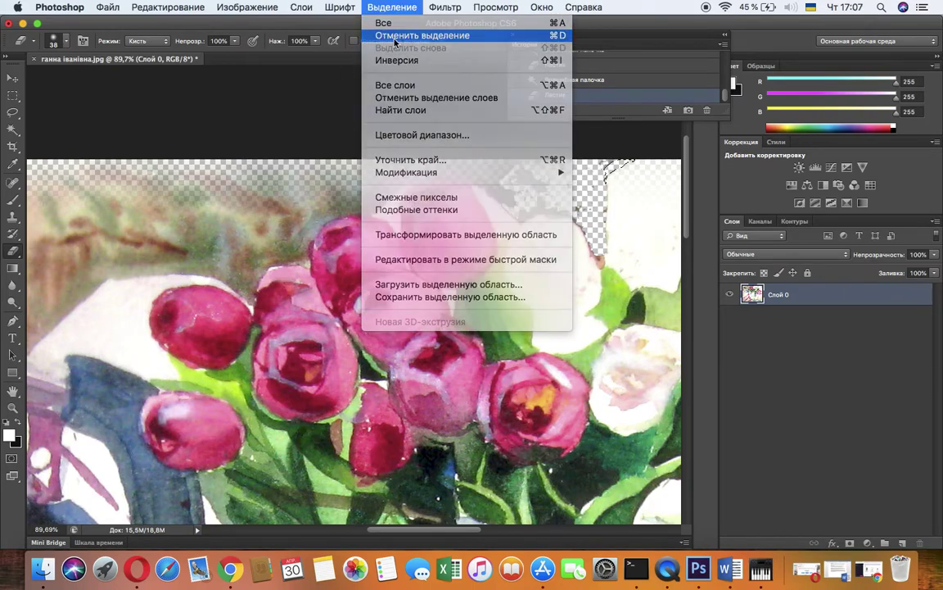
left_click(393, 32)
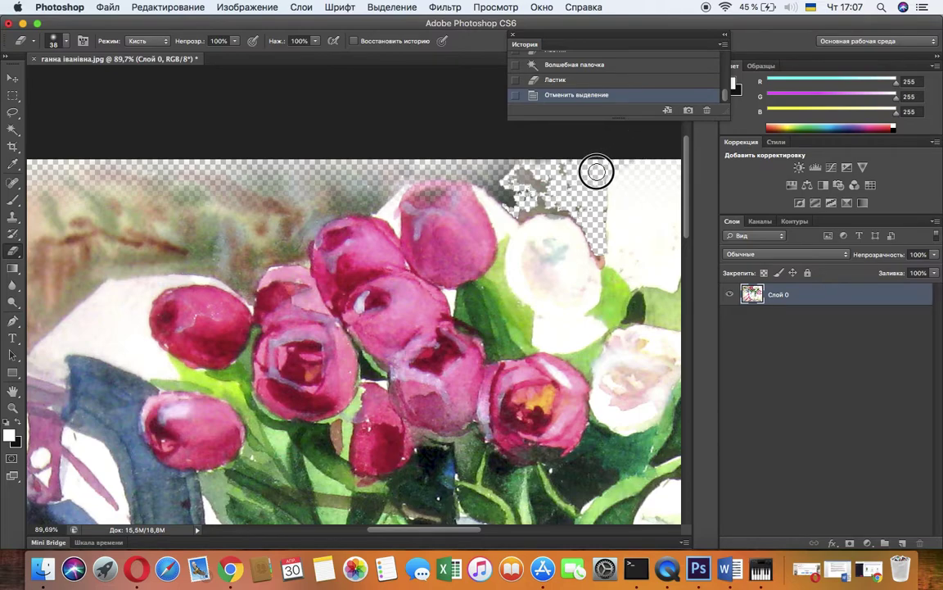
Erase the leftover dark and green-brown background above the white and pink tulips freehand with the 38 px Eraser
mouse_move(596, 227)
left_mouse_down()
mouse_move(557, 205)
mouse_move(525, 215)
mouse_move(533, 204)
mouse_move(580, 215)
left_mouse_up()
mouse_move(601, 257)
left_mouse_down()
mouse_move(599, 194)
mouse_move(567, 163)
mouse_move(529, 193)
mouse_move(498, 174)
mouse_move(510, 184)
mouse_move(516, 165)
mouse_move(583, 151)
mouse_move(538, 181)
mouse_move(561, 192)
mouse_move(502, 178)
mouse_move(519, 198)
mouse_move(460, 173)
mouse_move(403, 178)
mouse_move(467, 160)
mouse_move(509, 170)
mouse_move(516, 190)
mouse_move(591, 196)
mouse_move(474, 156)
mouse_move(398, 148)
mouse_move(369, 195)
mouse_move(388, 175)
mouse_move(376, 203)
mouse_move(399, 174)
mouse_move(359, 186)
mouse_move(366, 204)
mouse_move(335, 189)
mouse_move(370, 188)
mouse_move(345, 175)
mouse_move(321, 179)
mouse_move(333, 202)
mouse_move(297, 218)
mouse_move(338, 202)
mouse_move(362, 207)
mouse_move(313, 217)
mouse_move(299, 254)
mouse_move(304, 234)
mouse_move(353, 204)
left_mouse_up()
scroll(358, 205, "left", 3)
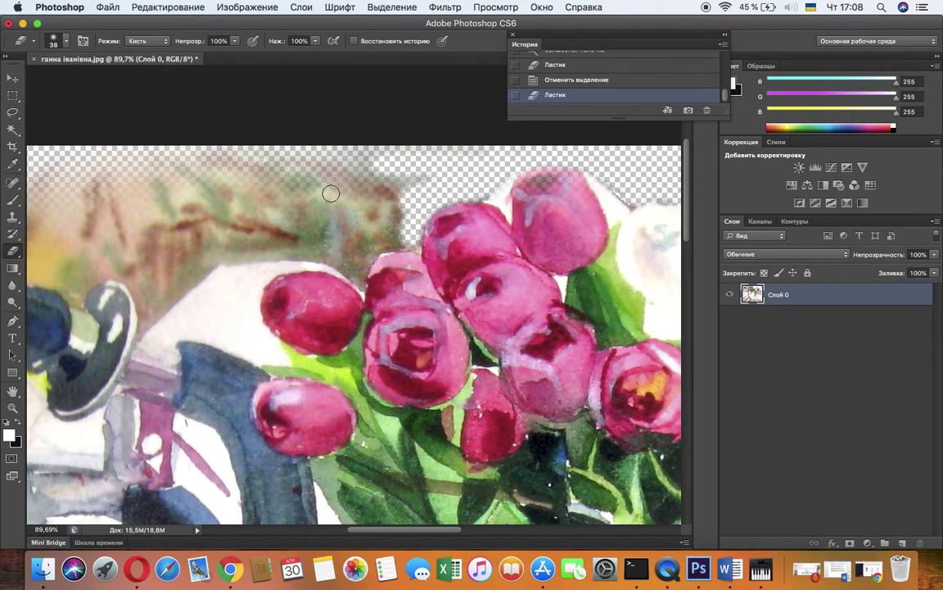
mouse_move(422, 178)
left_mouse_down()
mouse_move(362, 226)
mouse_move(396, 230)
mouse_move(383, 209)
mouse_move(407, 243)
mouse_move(390, 238)
mouse_move(359, 273)
mouse_move(328, 244)
mouse_move(360, 244)
mouse_move(387, 196)
mouse_move(331, 238)
mouse_move(339, 202)
mouse_move(238, 217)
mouse_move(194, 208)
mouse_move(293, 151)
mouse_move(225, 155)
mouse_move(350, 173)
mouse_move(373, 156)
mouse_move(52, 169)
mouse_move(10, 144)
mouse_move(218, 146)
mouse_move(71, 181)
left_mouse_up()
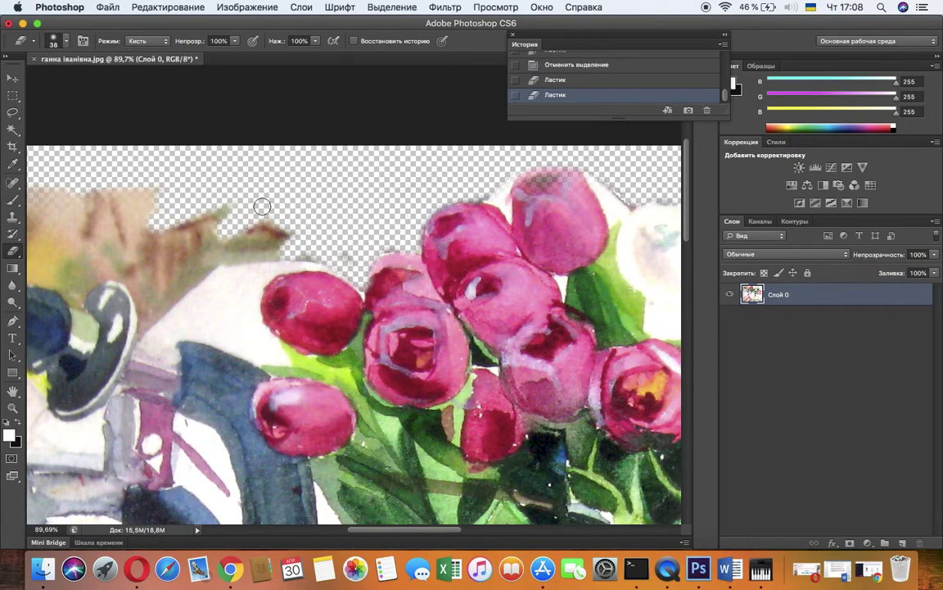
Erase the brown background between the leftmost tulips and the handlebar, following the upper outline of the grip and bell
scroll(262, 205, "left", 7)
scroll(261, 204, "right", 4)
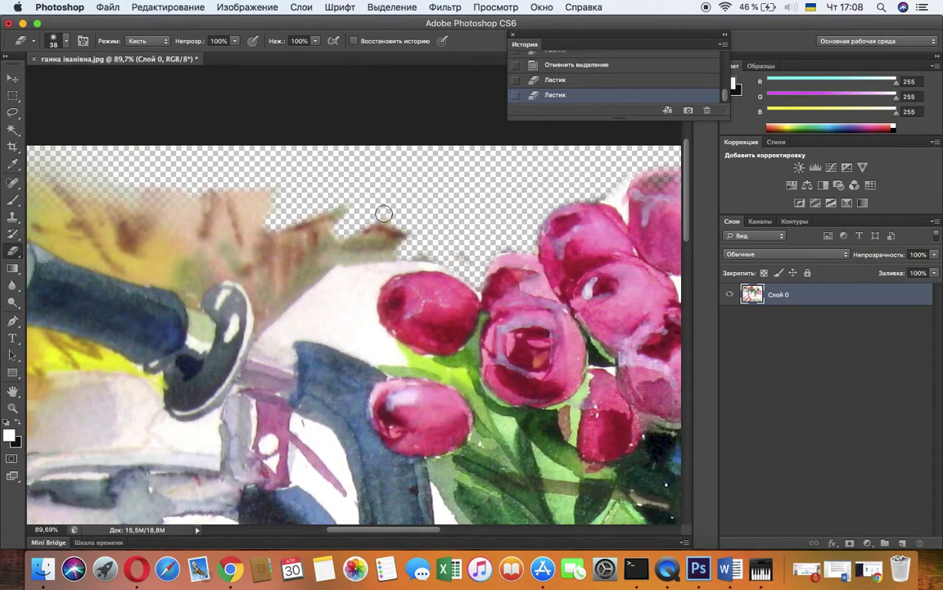
mouse_move(437, 252)
left_mouse_down()
mouse_move(314, 224)
mouse_move(380, 218)
mouse_move(259, 223)
mouse_move(426, 225)
mouse_move(231, 219)
mouse_move(275, 191)
mouse_move(407, 205)
mouse_move(82, 221)
mouse_move(401, 236)
mouse_move(238, 248)
mouse_move(102, 237)
mouse_move(310, 255)
mouse_move(434, 253)
mouse_move(281, 242)
mouse_move(270, 309)
mouse_move(304, 265)
mouse_move(293, 277)
mouse_move(282, 264)
mouse_move(322, 251)
mouse_move(300, 285)
left_mouse_up()
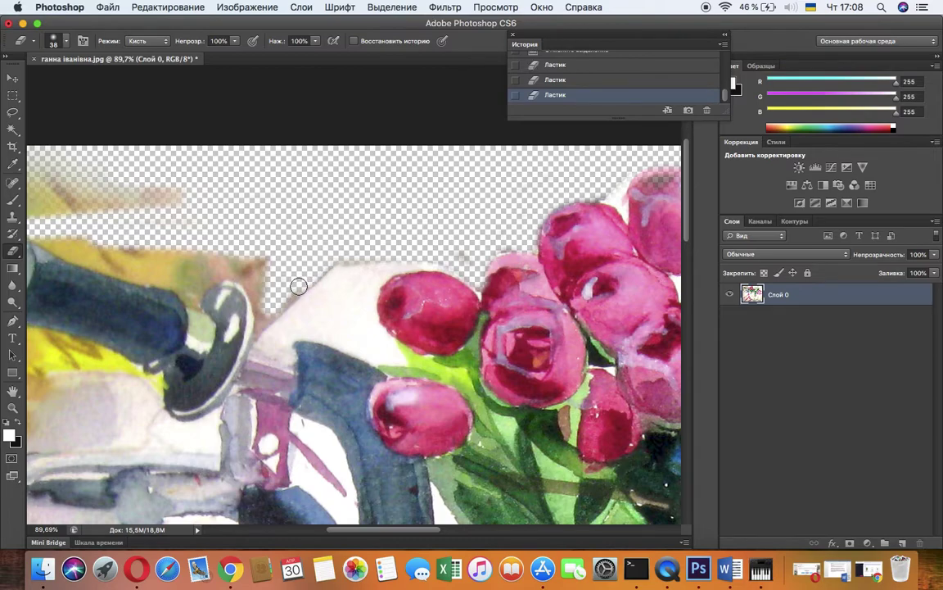
scroll(298, 286, "up", 5)
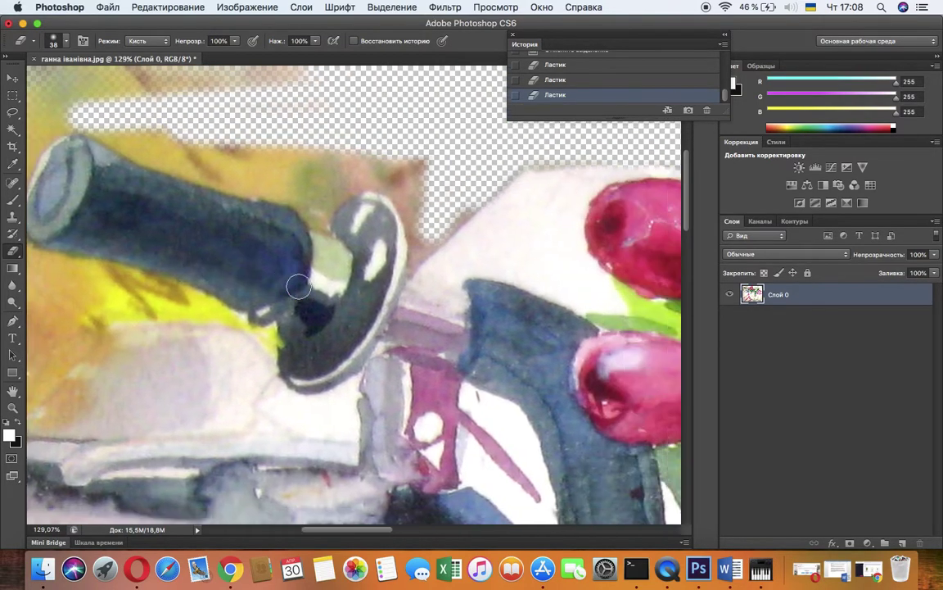
mouse_move(422, 246)
left_mouse_down()
mouse_move(459, 203)
mouse_move(443, 227)
mouse_move(449, 191)
mouse_move(421, 232)
mouse_move(412, 200)
mouse_move(385, 176)
mouse_move(410, 162)
mouse_move(427, 175)
mouse_move(155, 146)
mouse_move(84, 118)
mouse_move(157, 158)
mouse_move(292, 191)
mouse_move(244, 165)
mouse_move(342, 166)
mouse_move(201, 151)
mouse_move(399, 125)
mouse_move(78, 127)
mouse_move(325, 114)
mouse_move(235, 122)
mouse_move(407, 127)
mouse_move(326, 158)
mouse_move(307, 190)
mouse_move(322, 218)
mouse_move(347, 183)
mouse_move(375, 173)
mouse_move(407, 184)
left_mouse_up()
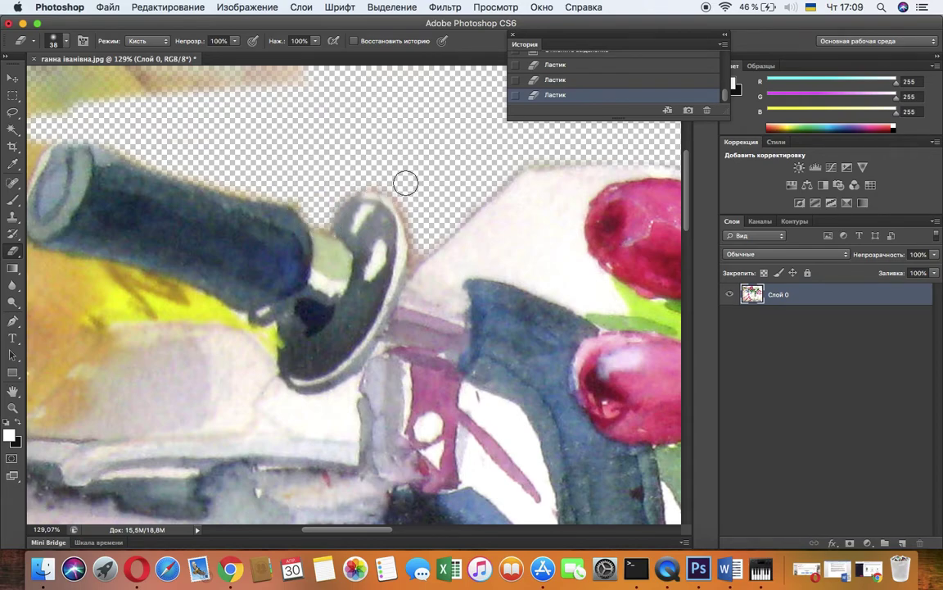
Erase a strip of the yellow-brown background above the handlebar grip near the painting's upper left corner
scroll(406, 184, "up", 10)
scroll(406, 183, "left", 6)
scroll(407, 183, "down", 3)
scroll(406, 184, "left", 1)
key("bracketright")
key("bracketright")
key("bracketright")
key("bracketright")
left_click_drag(482, 219, 290, 227)
key("bracketleft")
key("bracketleft")
key("bracketleft")
key("bracketleft")
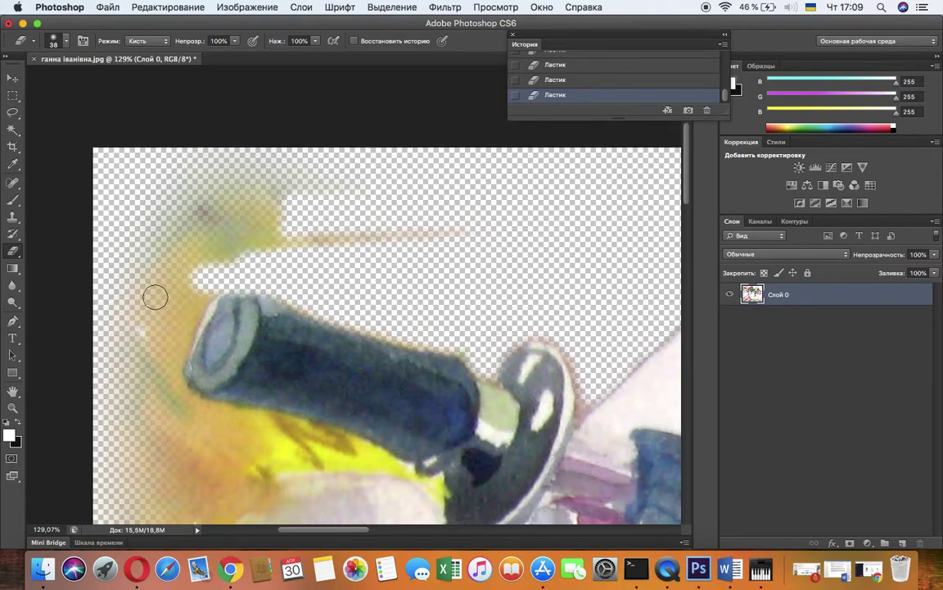
Erase the orange and yellow background around the grip's end and beneath it, down to the grey bar
key("bracketright")
key("bracketright")
key("bracketright")
key("bracketright")
mouse_move(203, 296)
left_mouse_down()
mouse_move(181, 338)
mouse_move(181, 396)
mouse_move(332, 442)
left_mouse_up()
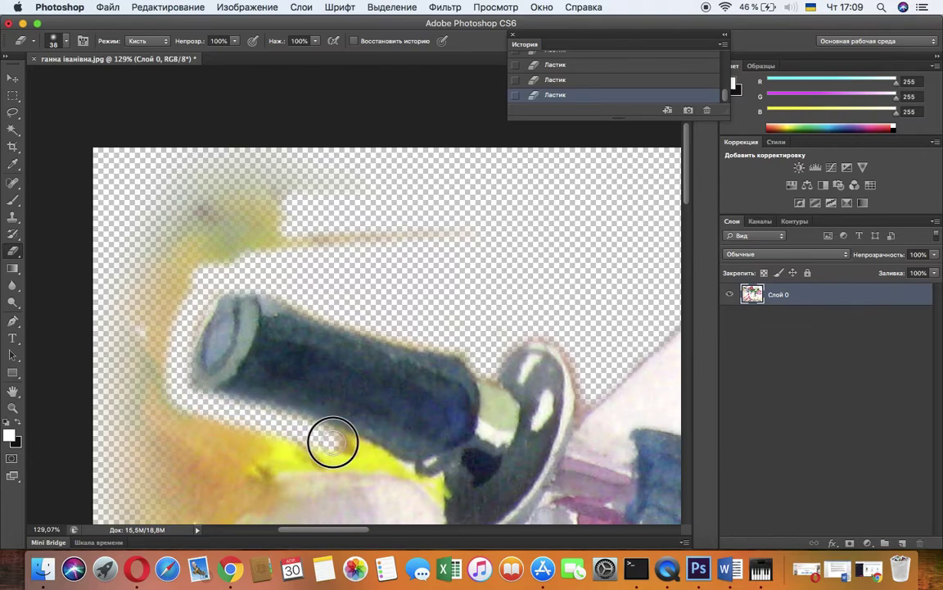
scroll(332, 442, "down", 5)
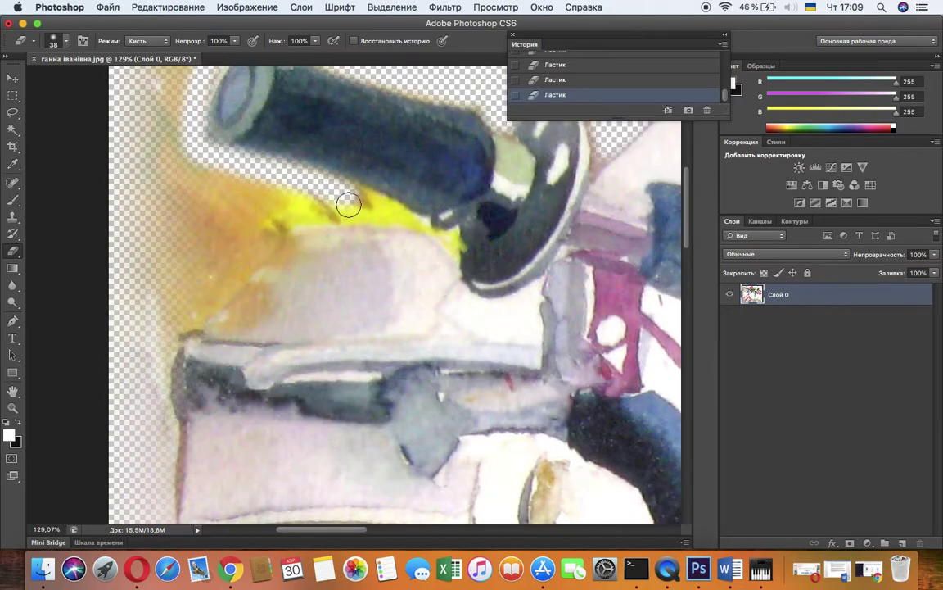
mouse_move(350, 199)
left_mouse_down()
mouse_move(402, 218)
mouse_move(305, 206)
mouse_move(342, 209)
mouse_move(268, 216)
mouse_move(226, 279)
mouse_move(292, 222)
mouse_move(165, 370)
left_mouse_up()
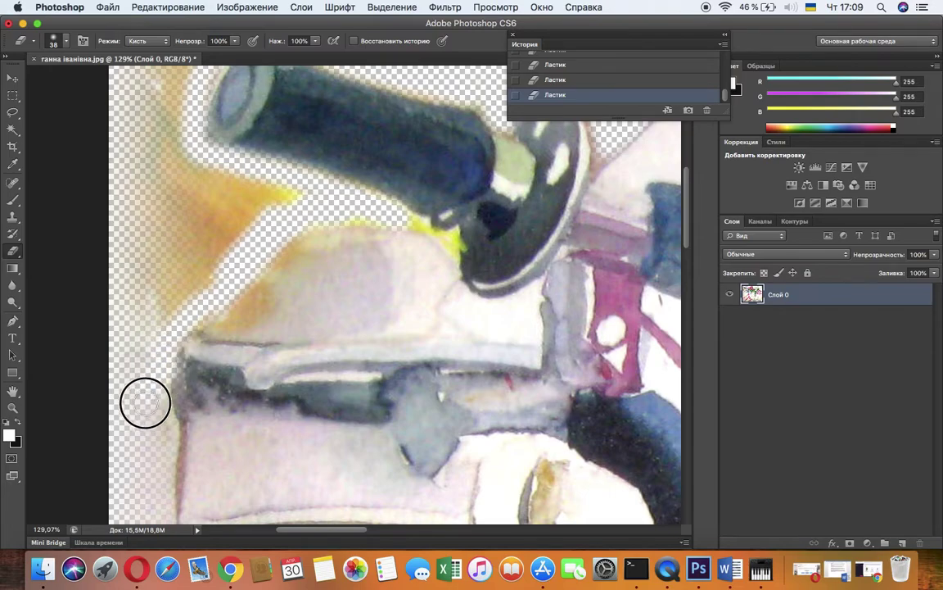
Enlarge the Eraser to a hard 132 px brush and erase the orange, yellow and green background around the handlebar grip
scroll(136, 345, "up", 5)
scroll(136, 345, "down", 2)
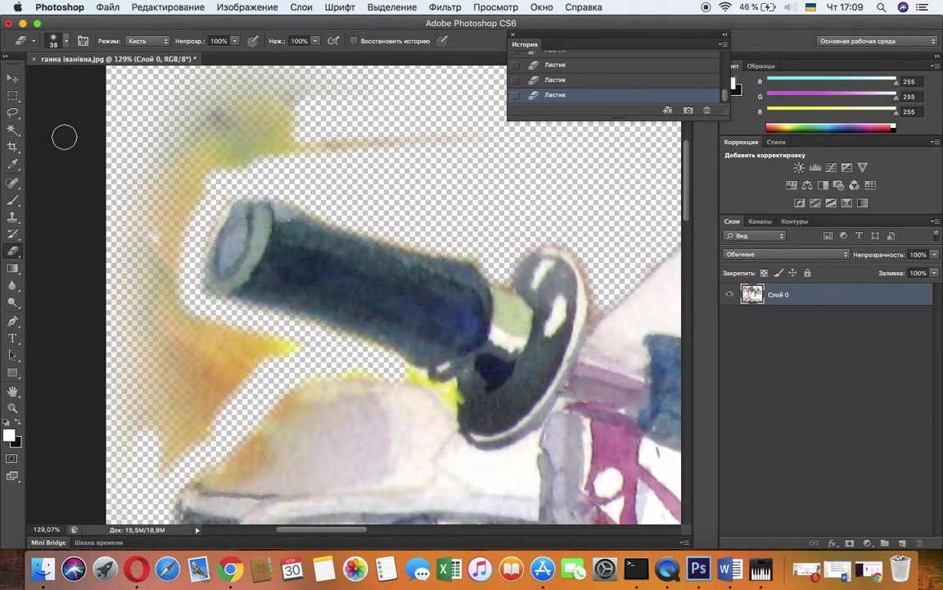
left_click(67, 41)
left_click_drag(48, 85, 92, 85)
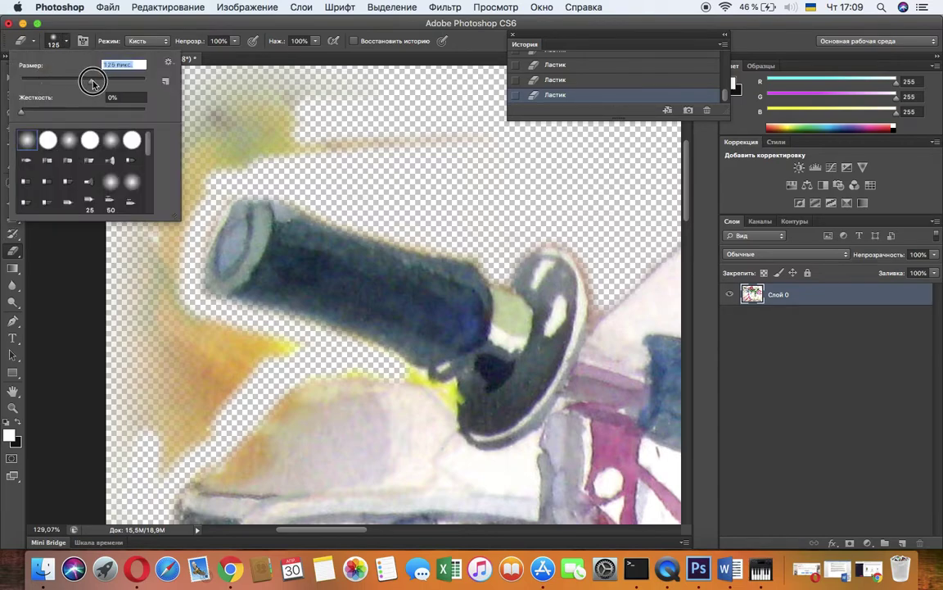
mouse_move(285, 104)
left_mouse_down()
mouse_move(382, 119)
mouse_move(425, 132)
mouse_move(425, 115)
mouse_move(149, 90)
mouse_move(154, 246)
mouse_move(124, 276)
mouse_move(119, 331)
mouse_move(145, 366)
mouse_move(224, 364)
mouse_move(167, 379)
mouse_move(140, 445)
mouse_move(158, 390)
left_mouse_up()
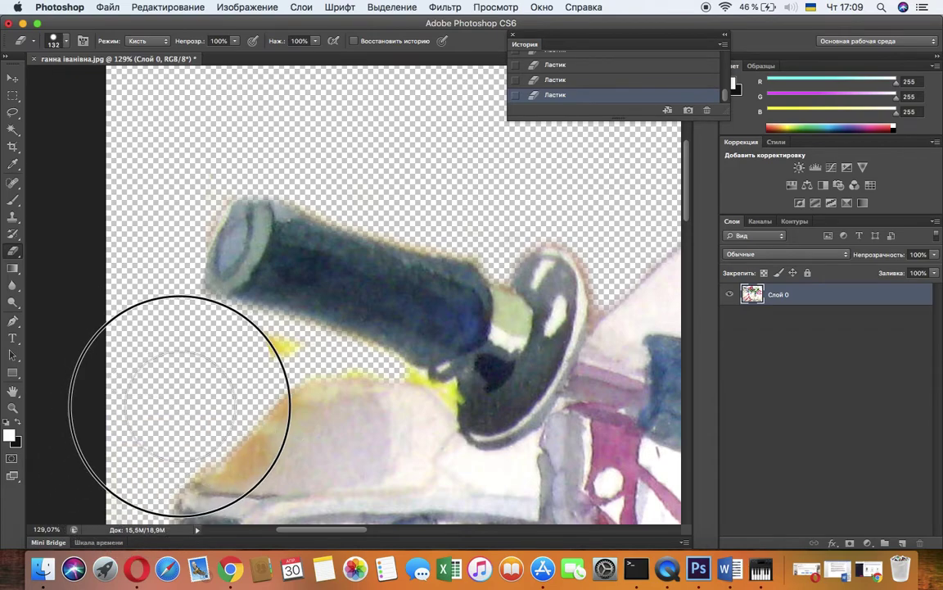
Erase the faint background remnants above the pink tulips and the handlebar grip with the 132 px Eraser
scroll(263, 170, "right", 10)
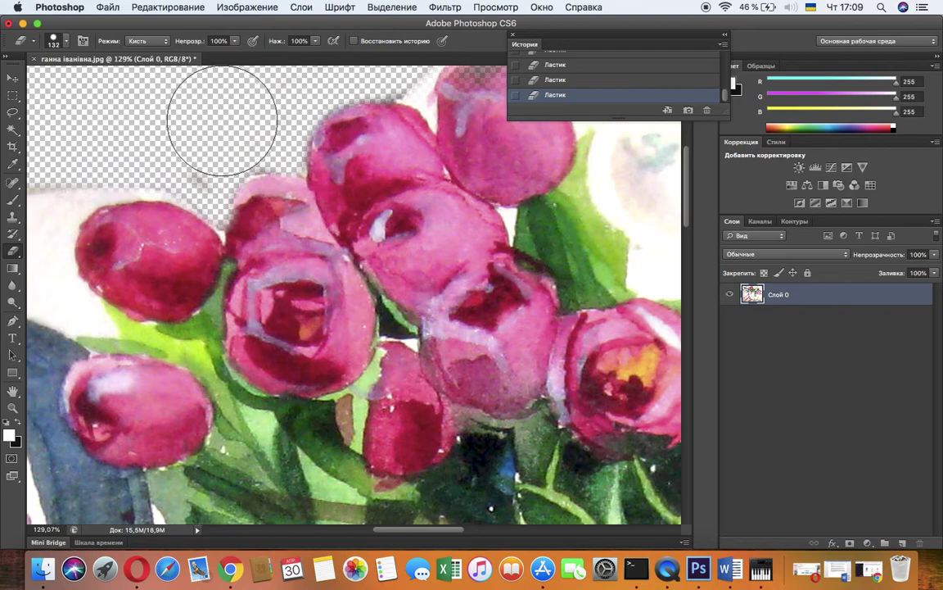
scroll(301, 171, "up", 5)
scroll(278, 172, "left", 3)
mouse_move(422, 185)
left_mouse_down()
mouse_move(442, 185)
mouse_move(341, 274)
mouse_move(264, 218)
mouse_move(495, 200)
left_mouse_up()
scroll(273, 221, "left", 5)
scroll(271, 215, "left", 5)
scroll(271, 215, "down", 3)
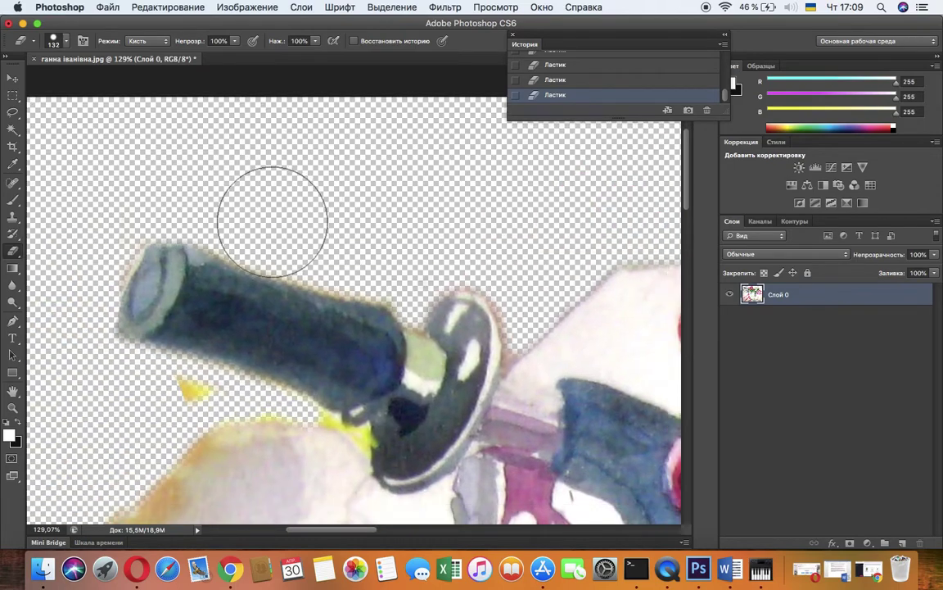
mouse_move(337, 180)
left_mouse_down()
mouse_move(329, 190)
mouse_move(141, 126)
left_mouse_up()
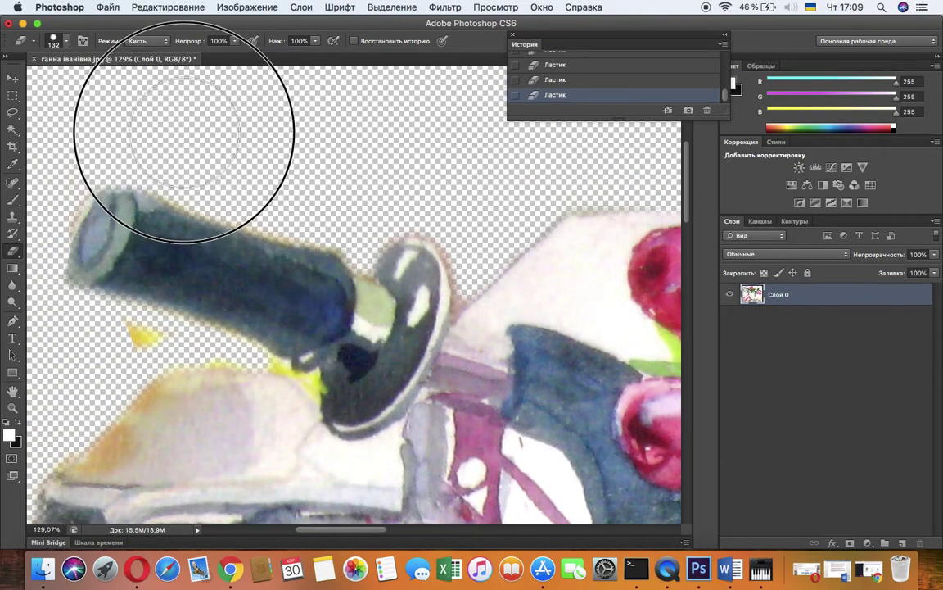
Erase the isolated yellow spot beneath the handlebar grip
scroll(189, 137, "left", 6)
scroll(173, 127, "down", 3)
scroll(181, 172, "right", 2)
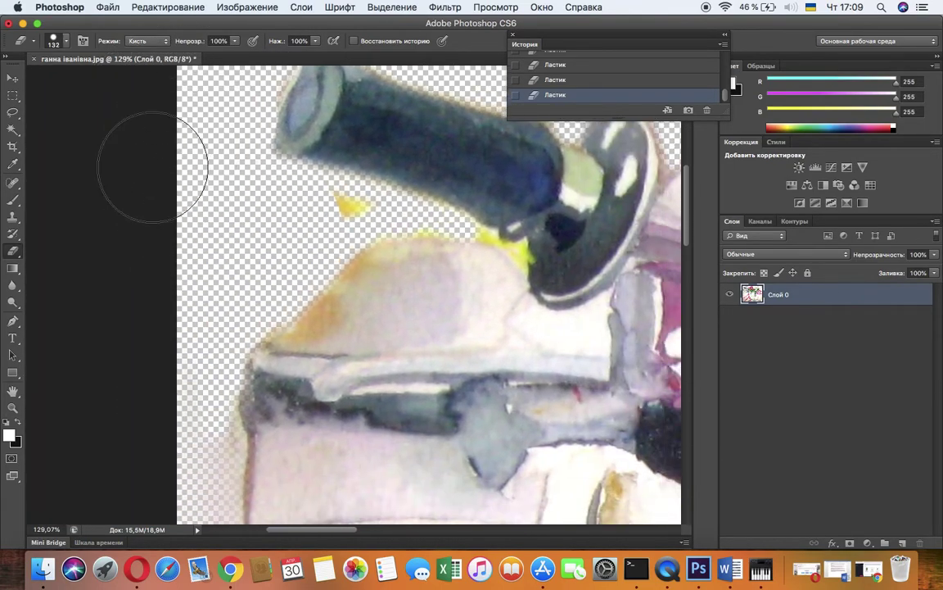
left_click(319, 217)
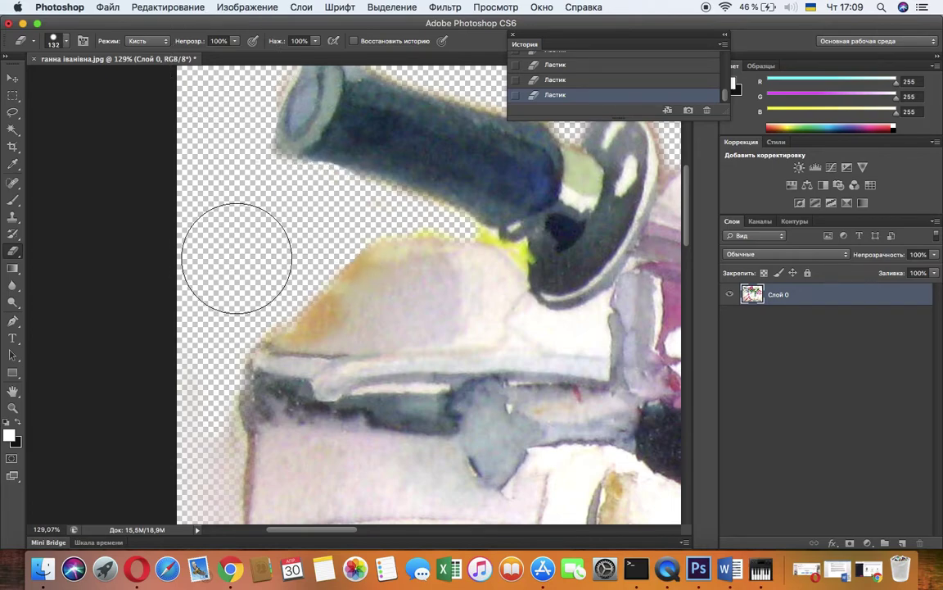
Reduce the Eraser to 21 px and erase the yellow fringe between the grip's underside, the bell and the beige shape below
left_click(65, 44)
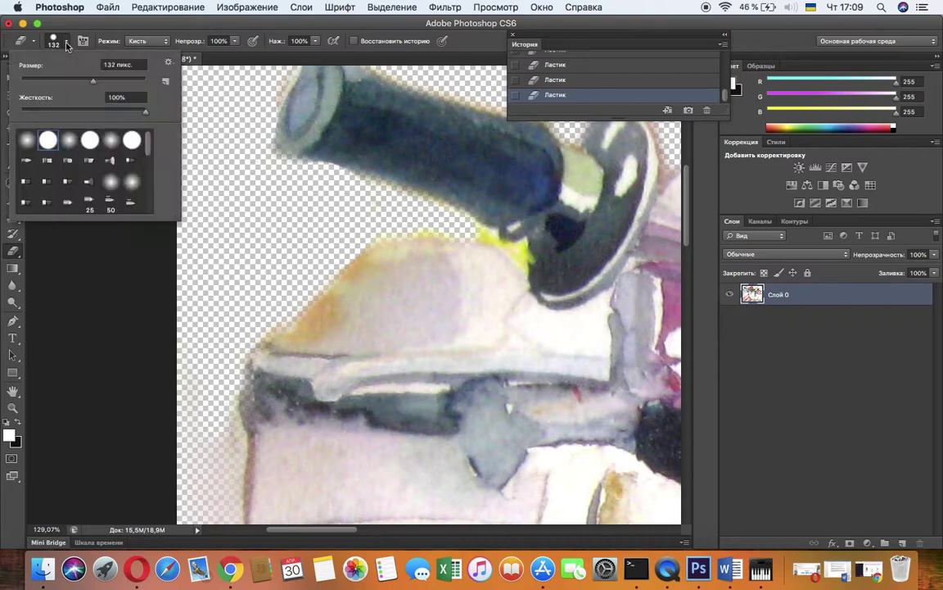
left_click_drag(93, 81, 34, 81)
left_click(467, 219)
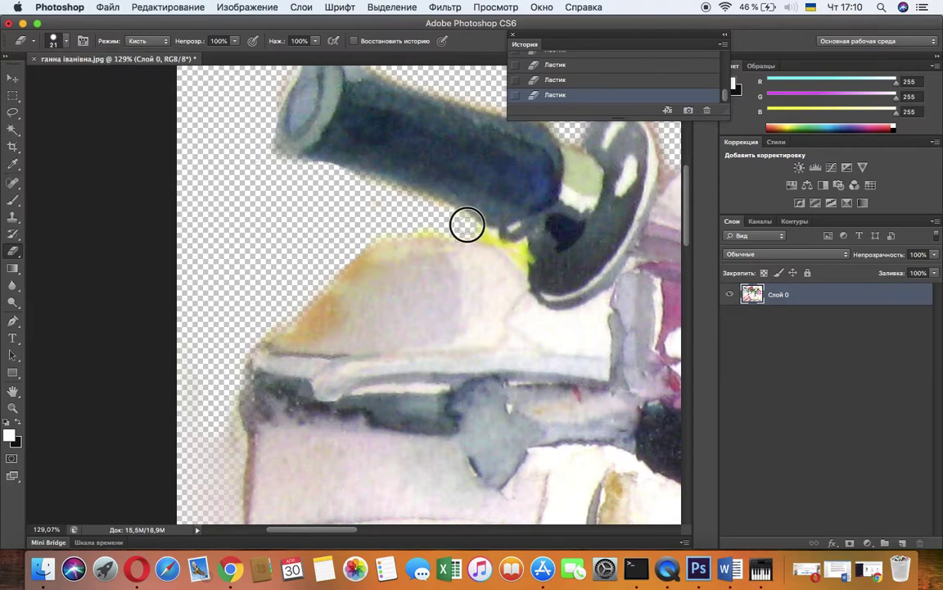
mouse_move(504, 239)
left_mouse_down()
mouse_move(516, 248)
mouse_move(468, 221)
mouse_move(478, 225)
mouse_move(425, 213)
mouse_move(407, 228)
mouse_move(490, 233)
mouse_move(434, 228)
mouse_move(493, 241)
left_mouse_up()
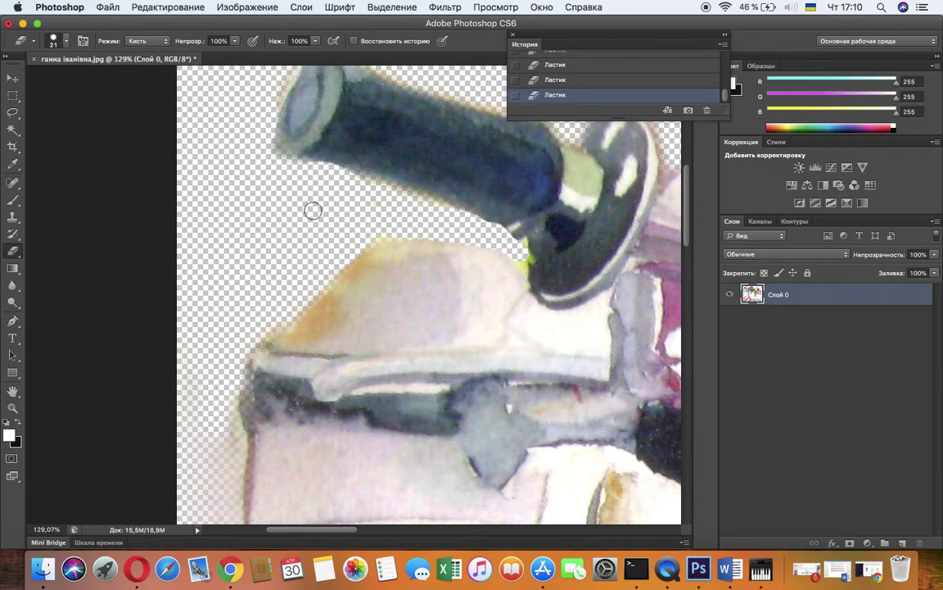
Erase the faint pinkish fringe along the painting's left edge beside the grey bar and brown vertical line
scroll(324, 237, "down", 10)
scroll(323, 237, "left", 5)
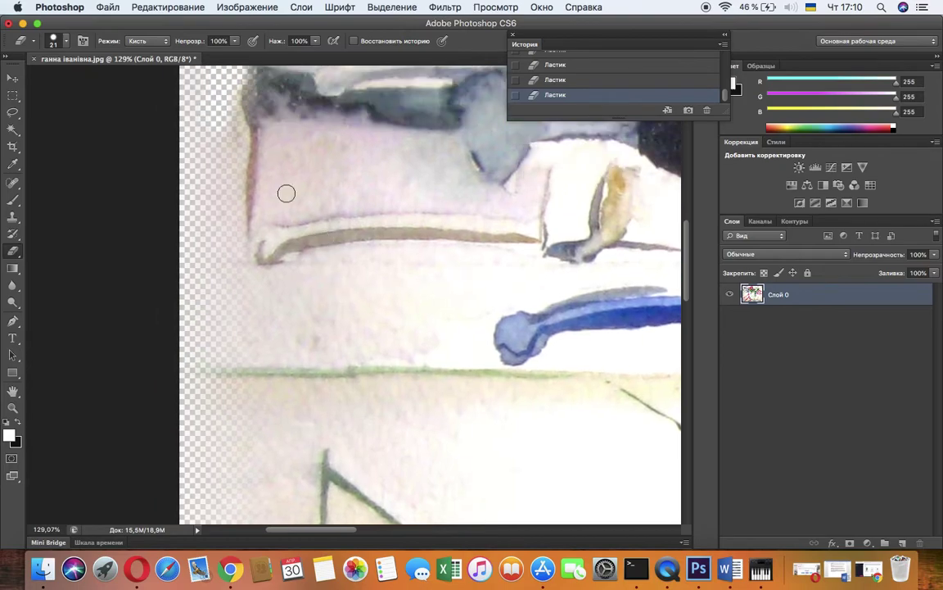
mouse_move(220, 85)
left_mouse_down()
mouse_move(223, 171)
mouse_move(204, 135)
mouse_move(205, 169)
mouse_move(190, 120)
mouse_move(193, 110)
mouse_move(190, 243)
mouse_move(229, 244)
mouse_move(219, 207)
mouse_move(230, 139)
mouse_move(231, 204)
mouse_move(234, 104)
mouse_move(209, 176)
left_mouse_up()
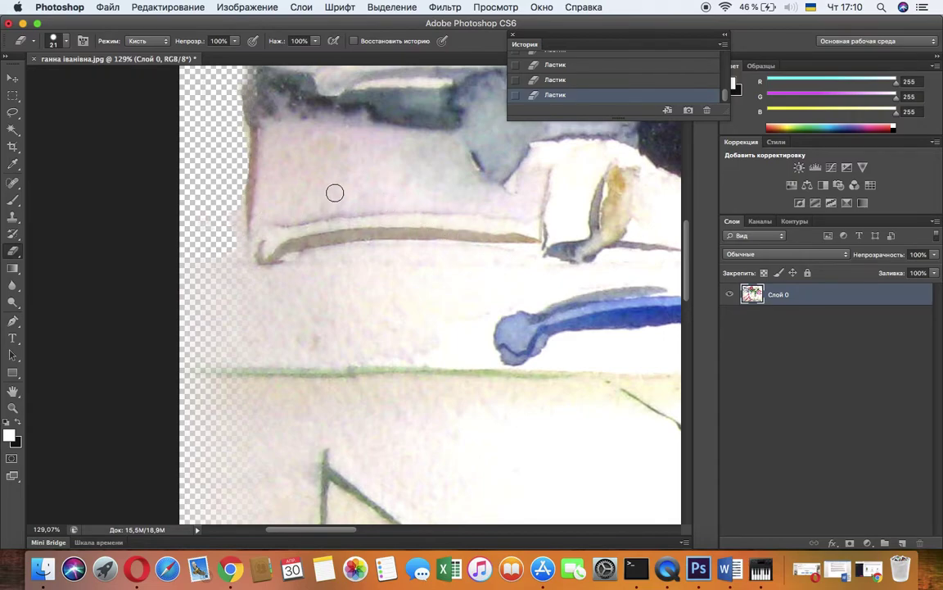
Examine the whole painting for remaining background and areas that need retouching
scroll(481, 235, "down", 15)
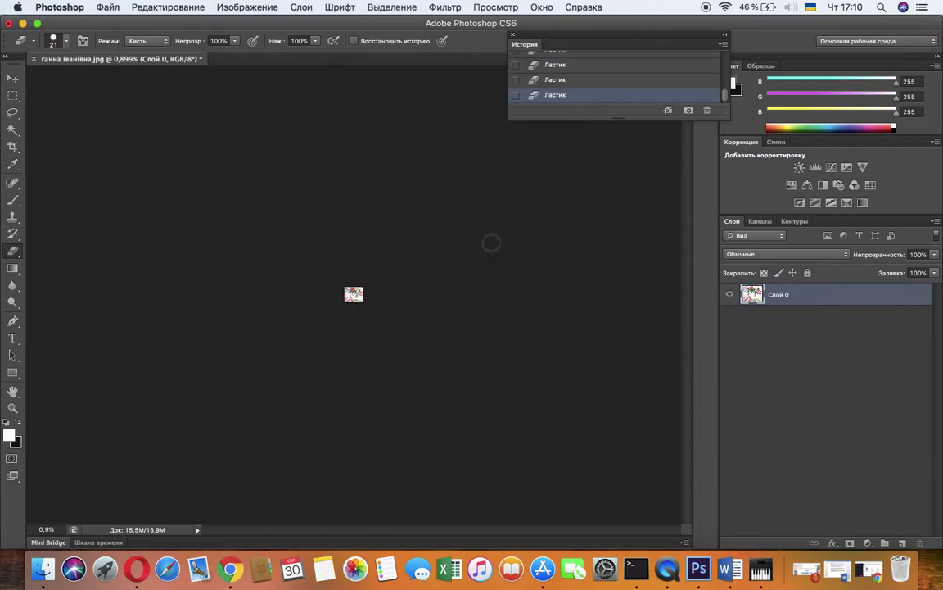
scroll(490, 242, "up", 12)
scroll(491, 242, "down", 3)
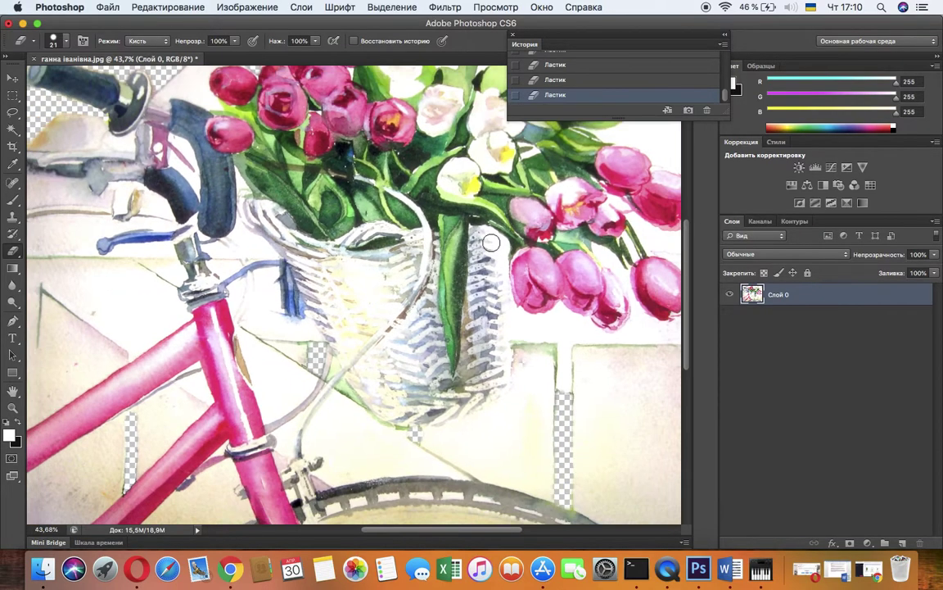
scroll(490, 242, "up", 2)
scroll(491, 243, "down", 3)
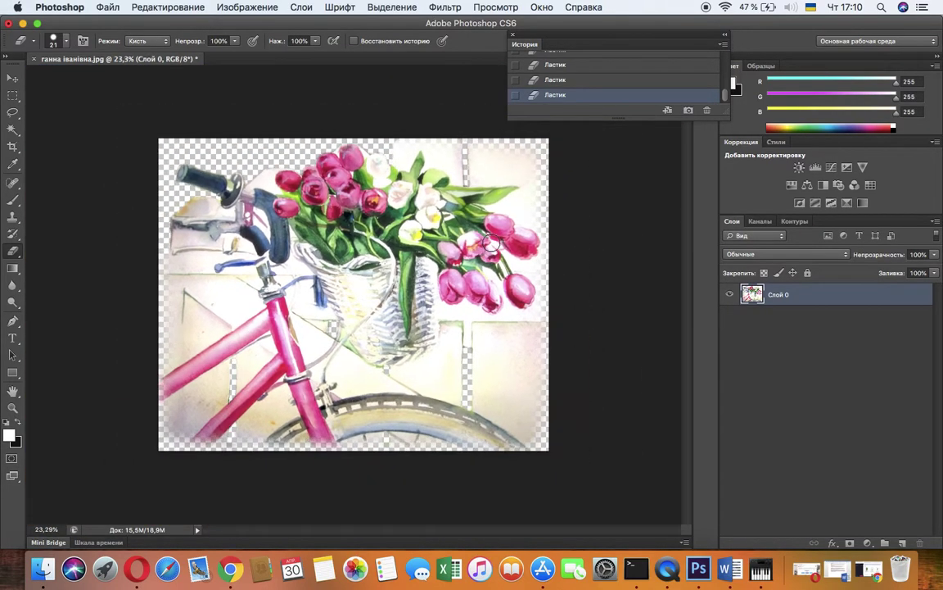
scroll(490, 242, "up", 2)
scroll(491, 243, "down", 1)
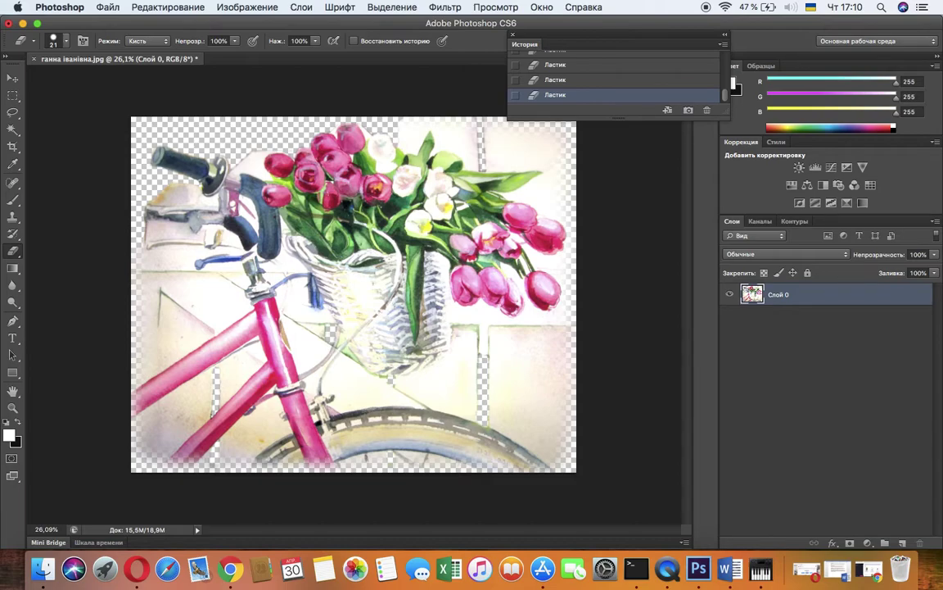
left_click(13, 77)
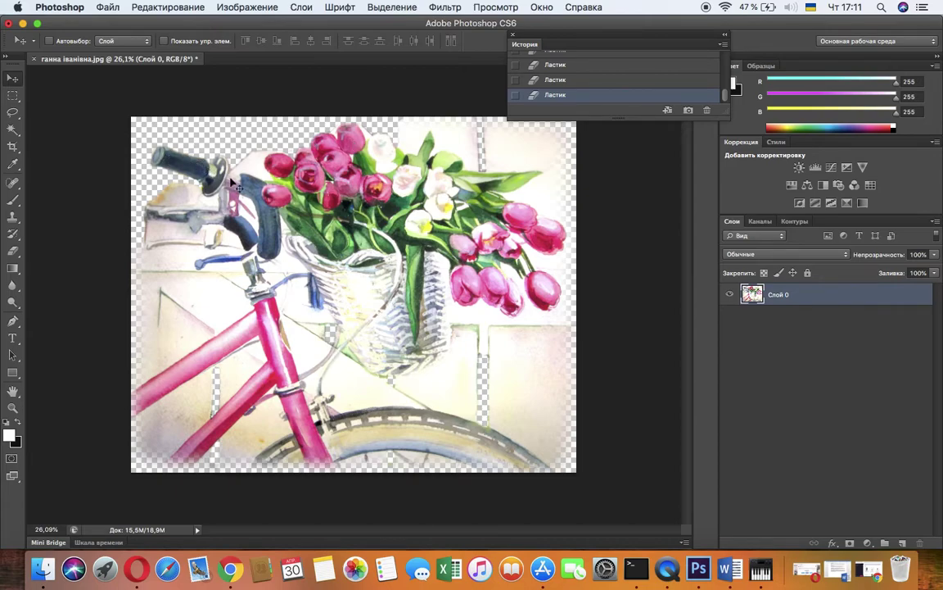
Lighten the topmost pink tulips with a soft 24 px Dodge tool, midtones range at 50% exposure
scroll(336, 200, "up", 5)
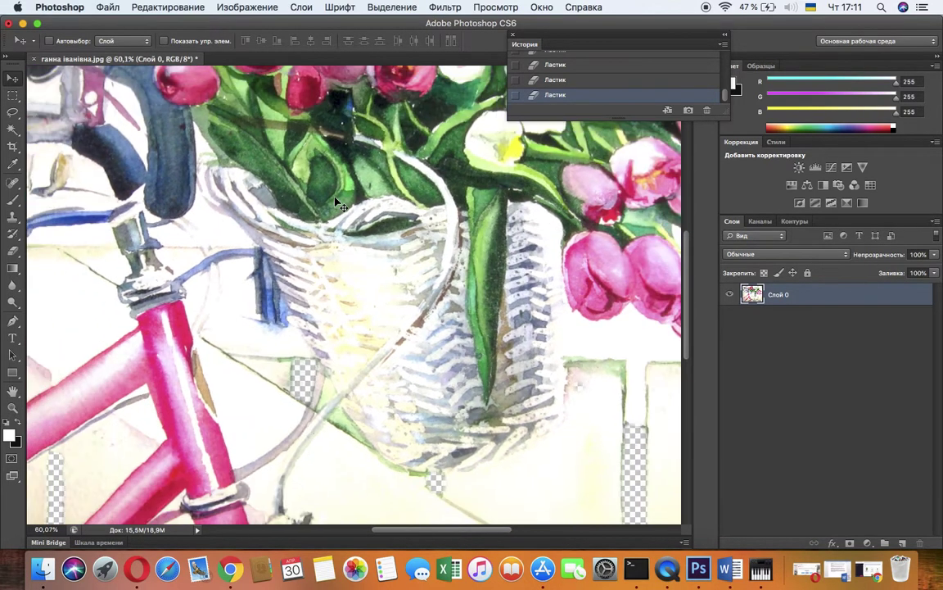
scroll(337, 200, "down", 3)
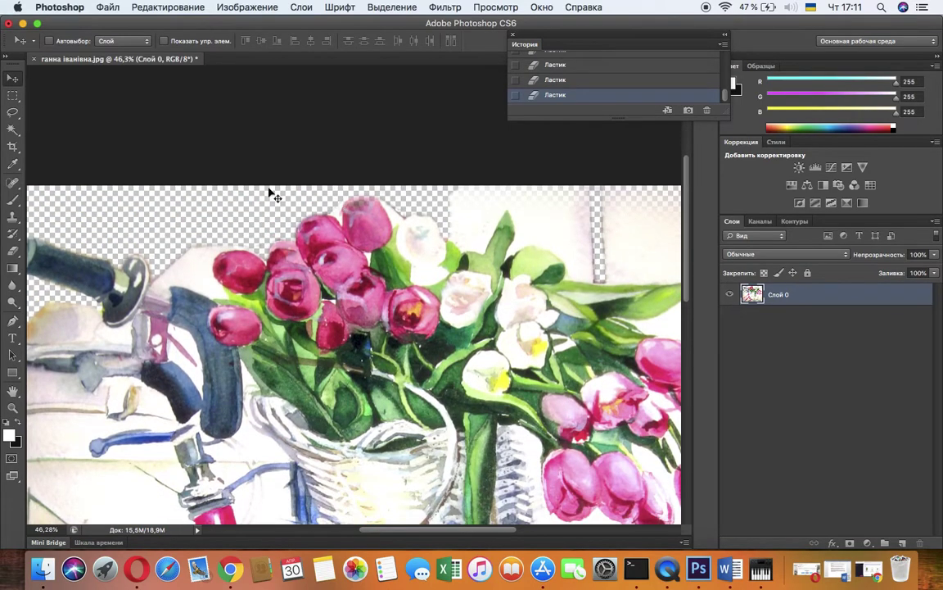
left_click(12, 305)
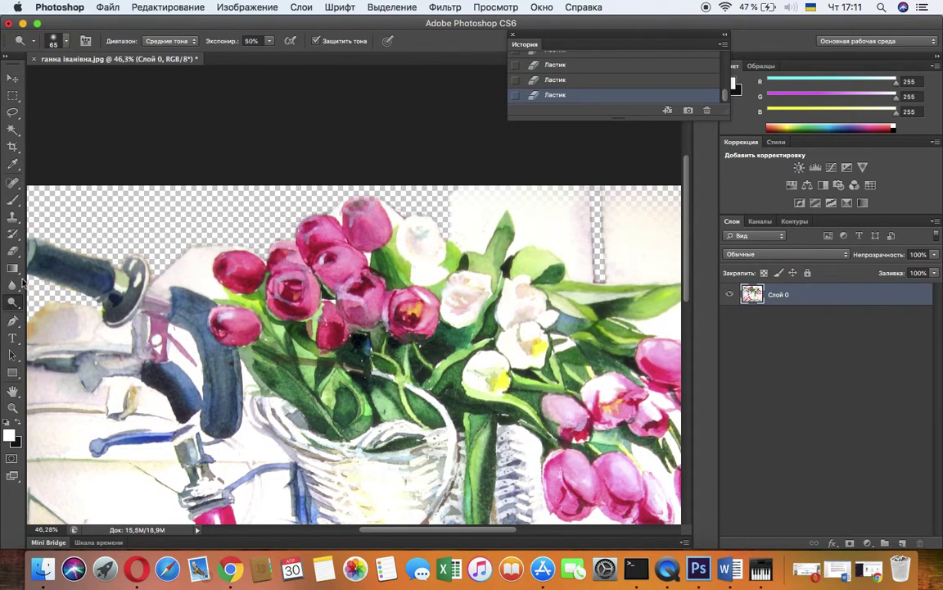
left_click(65, 42)
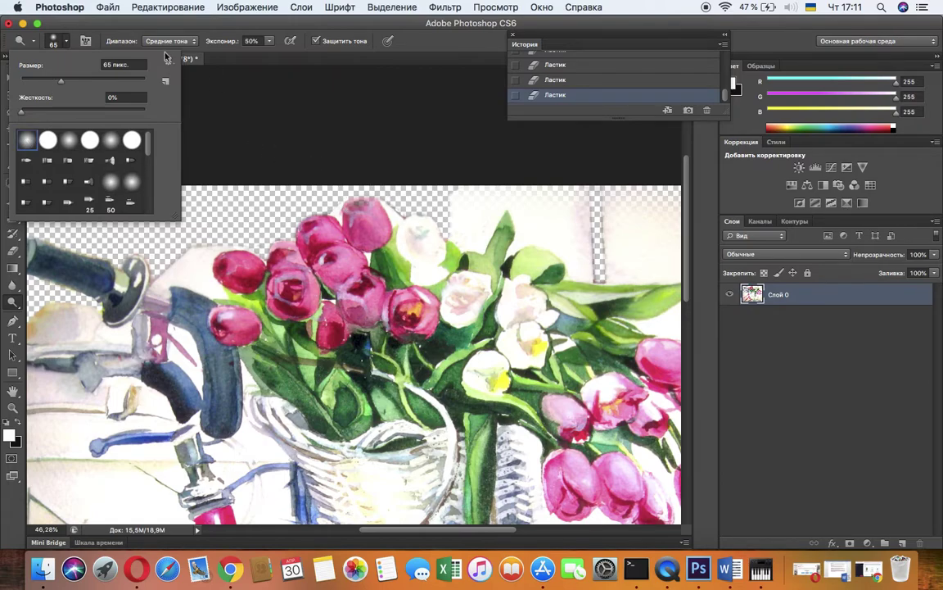
left_click_drag(62, 83, 36, 82)
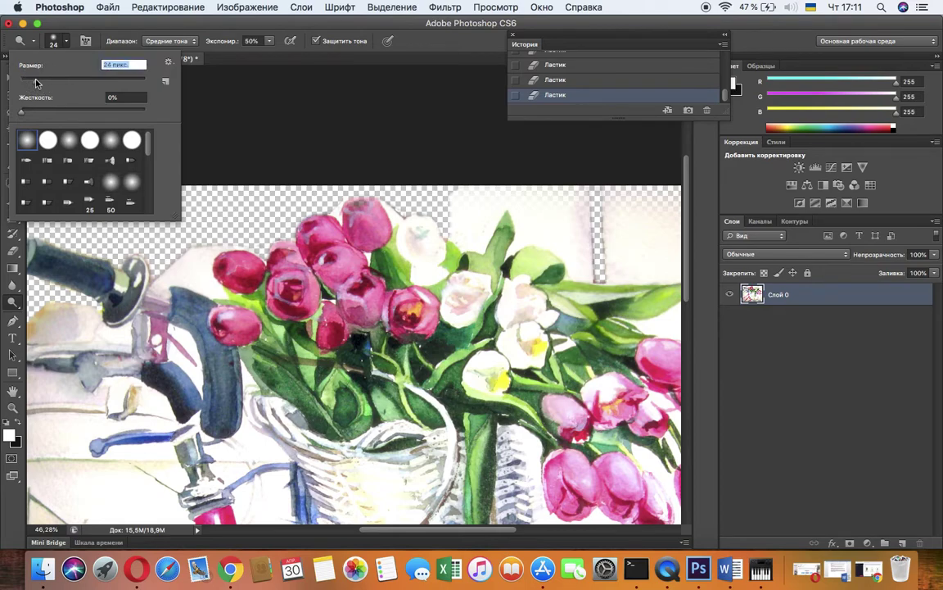
left_click(373, 220)
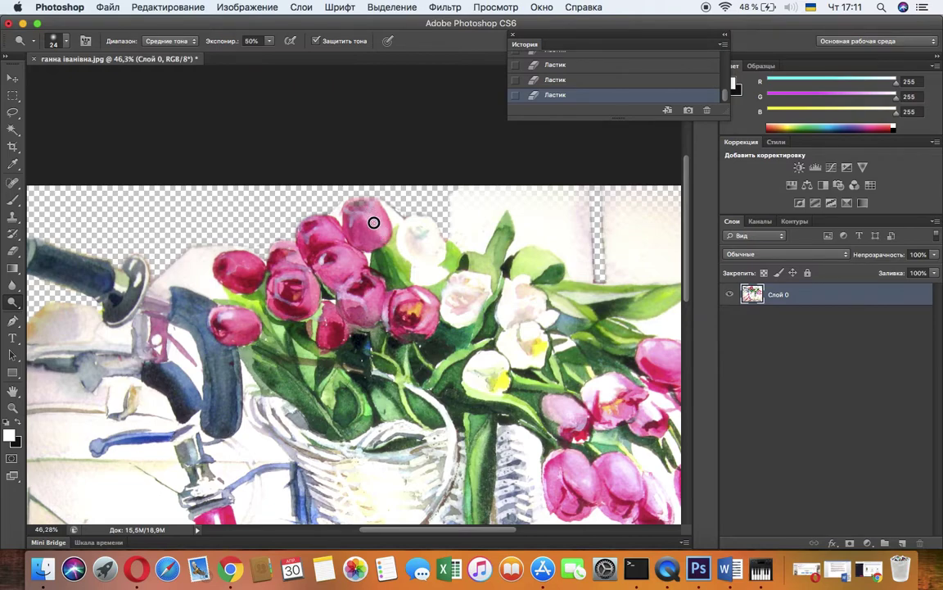
left_click_drag(341, 216, 347, 222)
Lighten the upper side of the dark handlebar grip with the 24 px Dodge tool
scroll(361, 237, "left", 5)
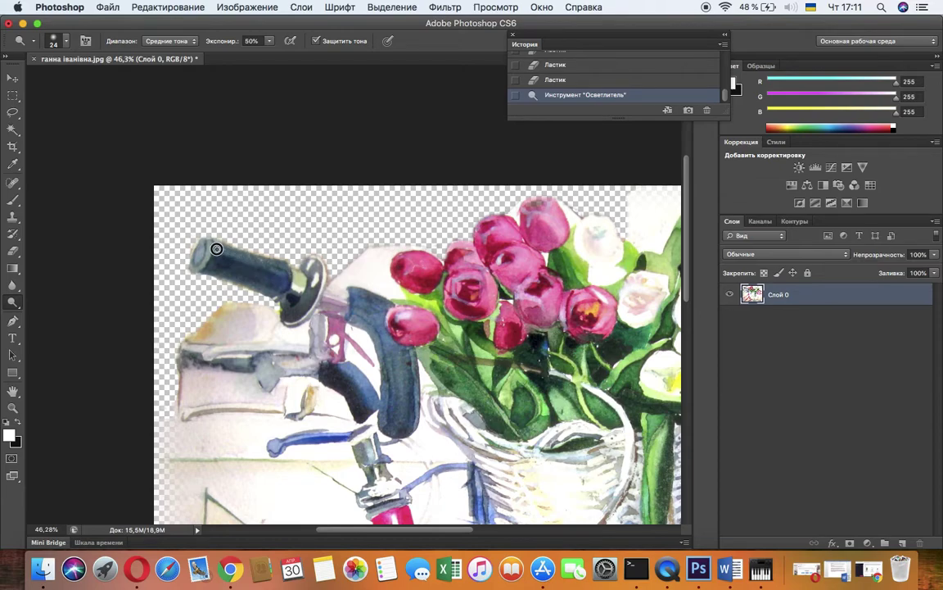
left_click(243, 245)
scroll(151, 266, "up", 5)
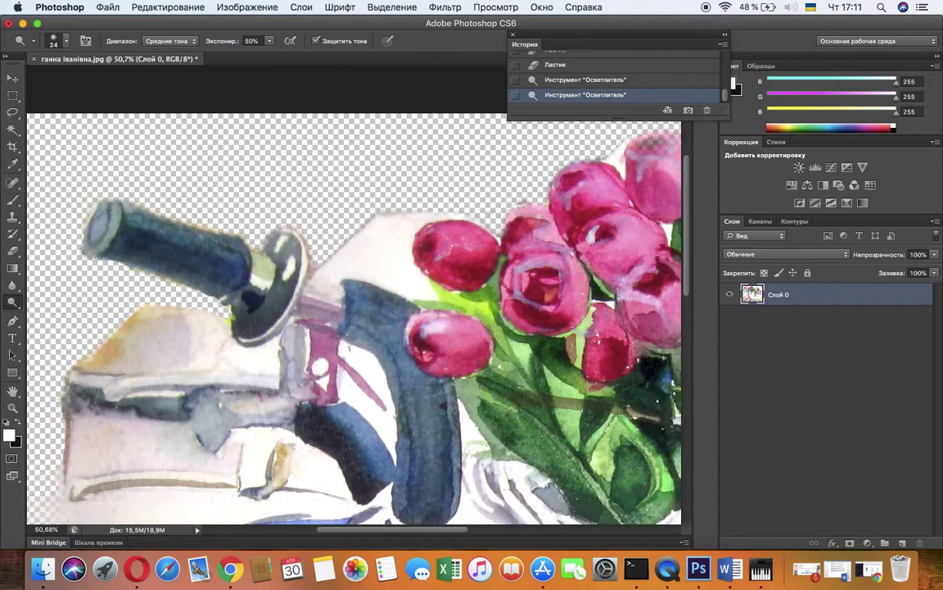
scroll(152, 266, "down", 1)
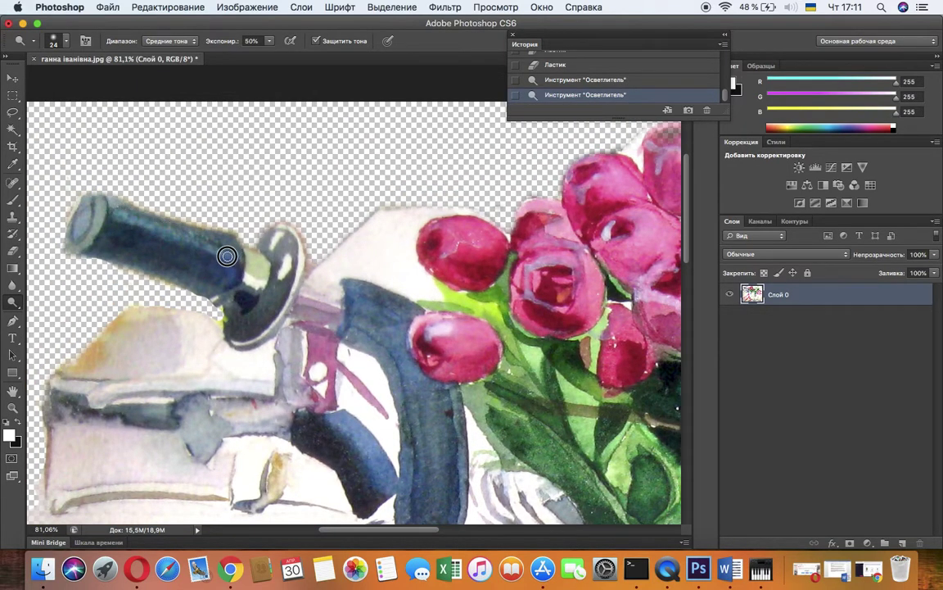
mouse_move(120, 219)
left_mouse_down()
mouse_move(228, 257)
mouse_move(151, 212)
left_mouse_up()
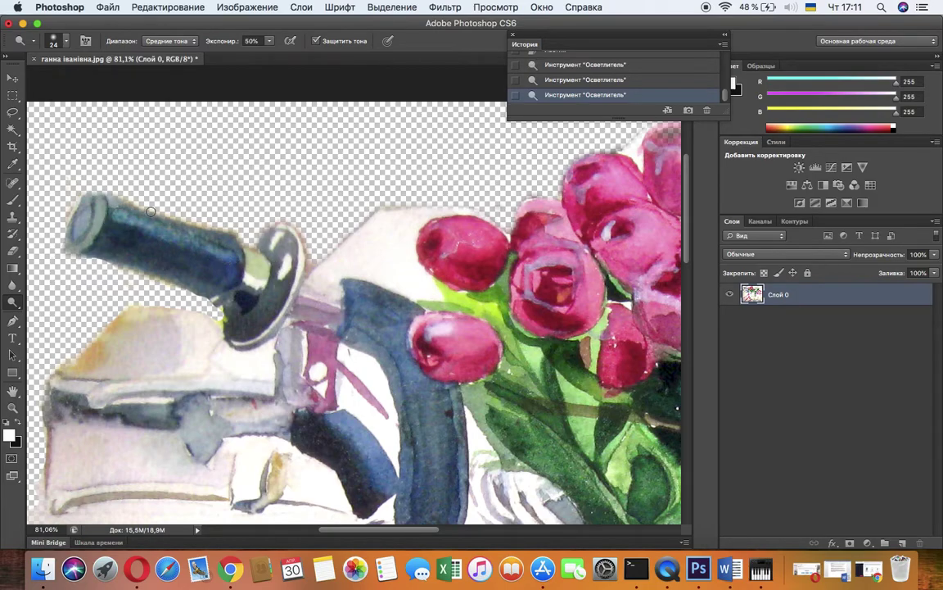
Switch the Dodge tool to a hard round 16 px brush and lighten a highlight along the grip's upper side
left_click(66, 41)
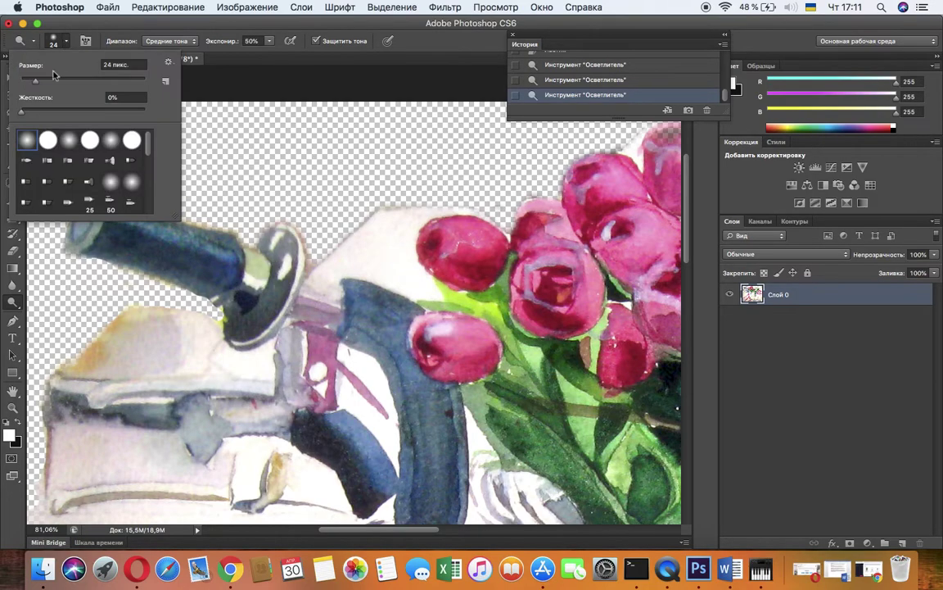
left_click(47, 139)
left_click_drag(34, 85, 31, 90)
key("Return")
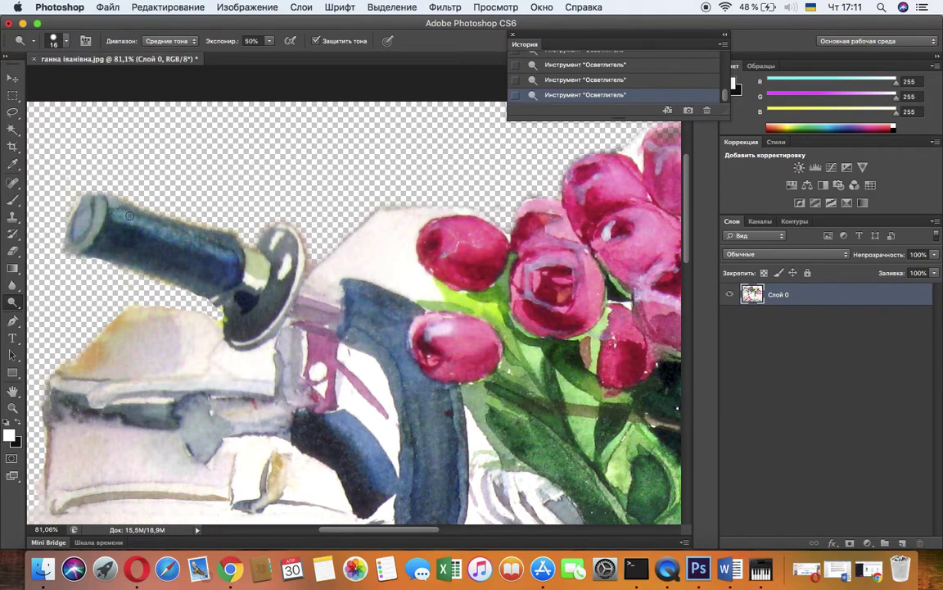
left_click_drag(121, 213, 236, 253)
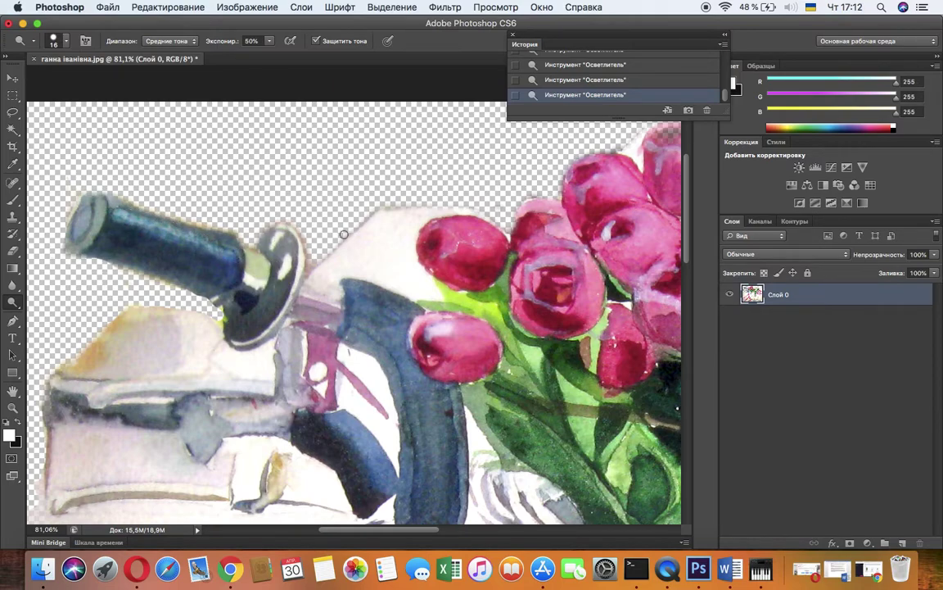
Lighten strips along the curved blue handlebar beside the leftmost tulips with the 16 px Dodge tool
left_click_drag(355, 294, 411, 334)
scroll(410, 334, "down", 5)
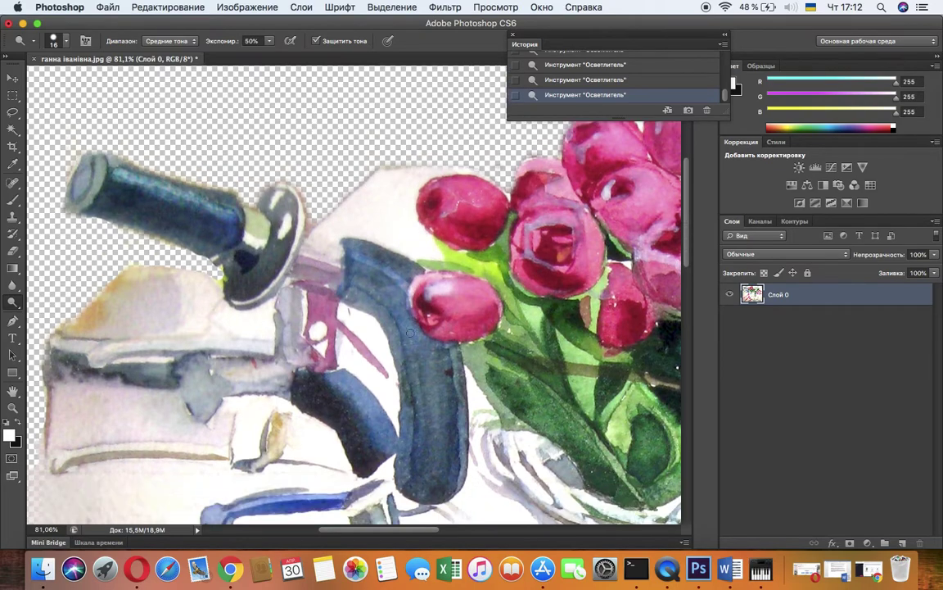
mouse_move(401, 258)
left_mouse_down()
mouse_move(416, 328)
mouse_move(411, 412)
left_mouse_up()
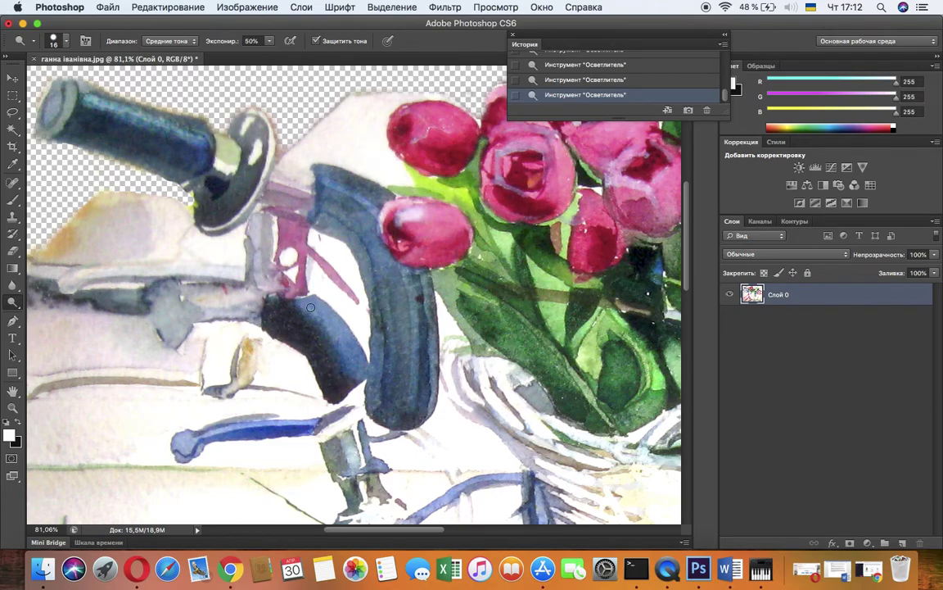
Lighten the short dark-blue curved tube and the horizontal grey bar beside it with the 16 px Dodge tool
mouse_move(301, 304)
left_mouse_down()
mouse_move(333, 332)
mouse_move(348, 378)
left_mouse_up()
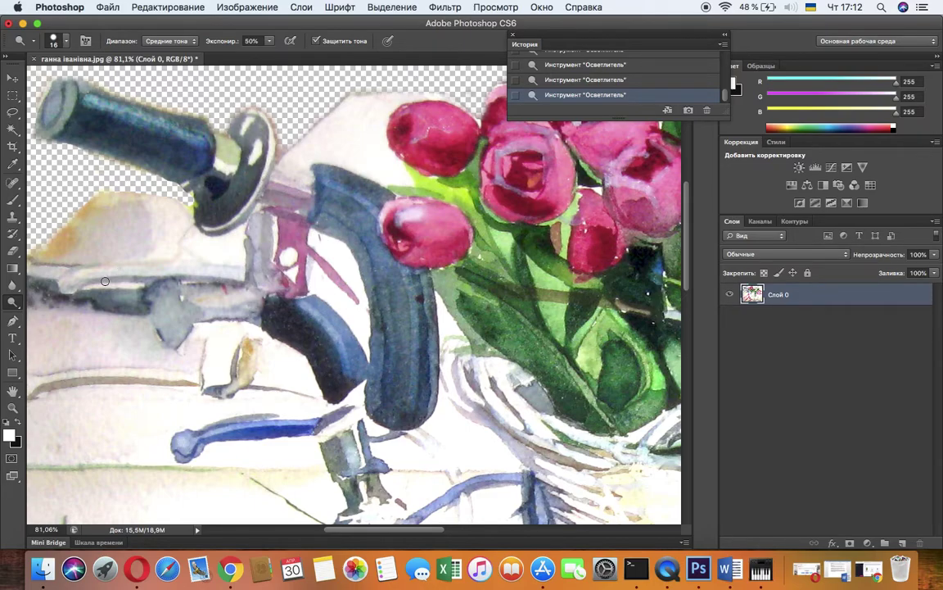
left_click_drag(62, 282, 243, 280)
scroll(407, 329, "right", 10)
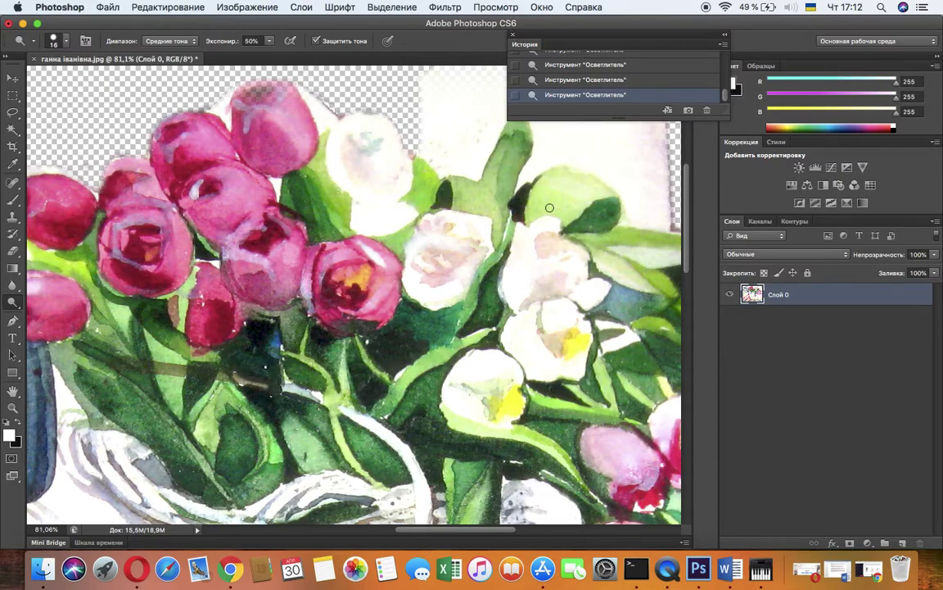
scroll(550, 208, "down", 3)
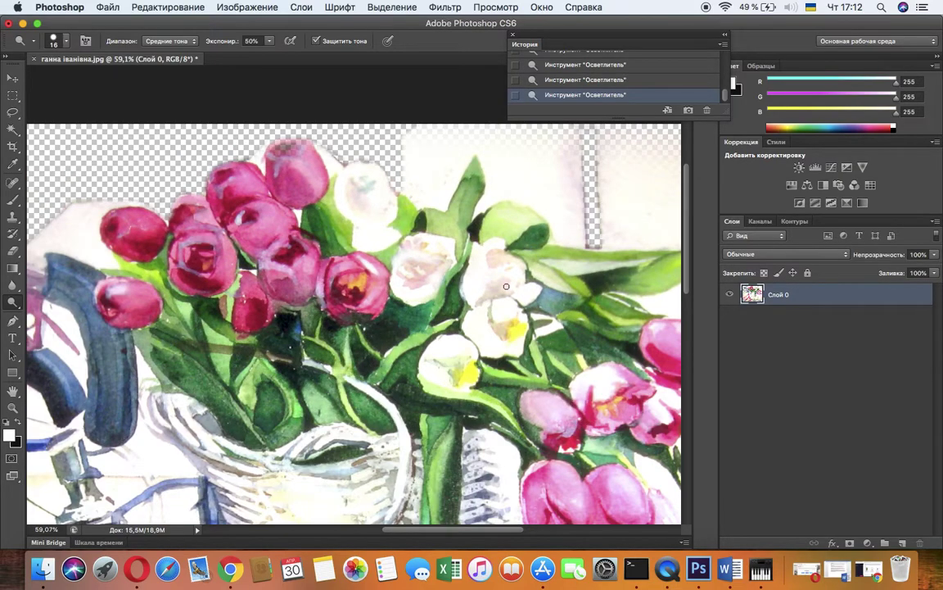
scroll(507, 286, "down", 5)
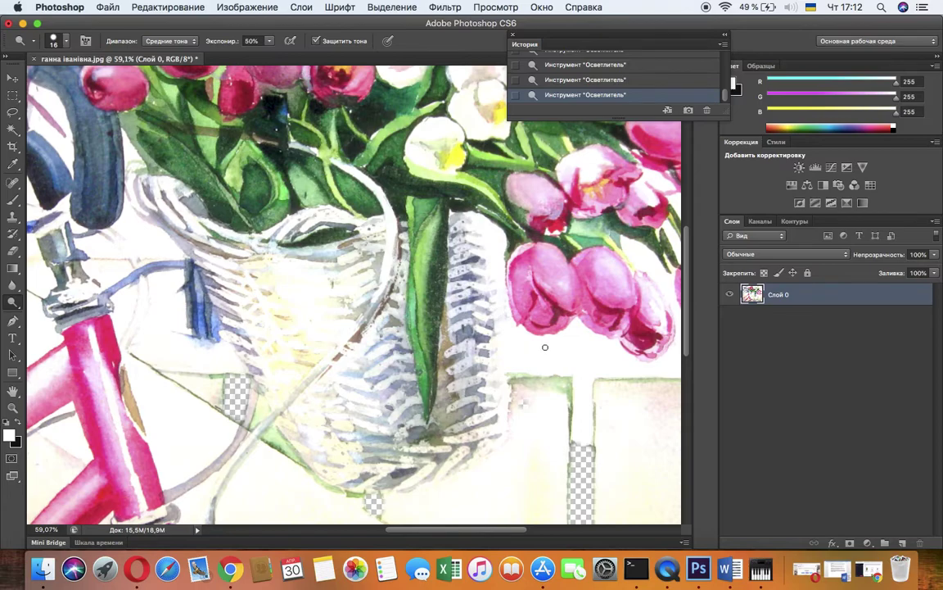
scroll(490, 329, "down", 10)
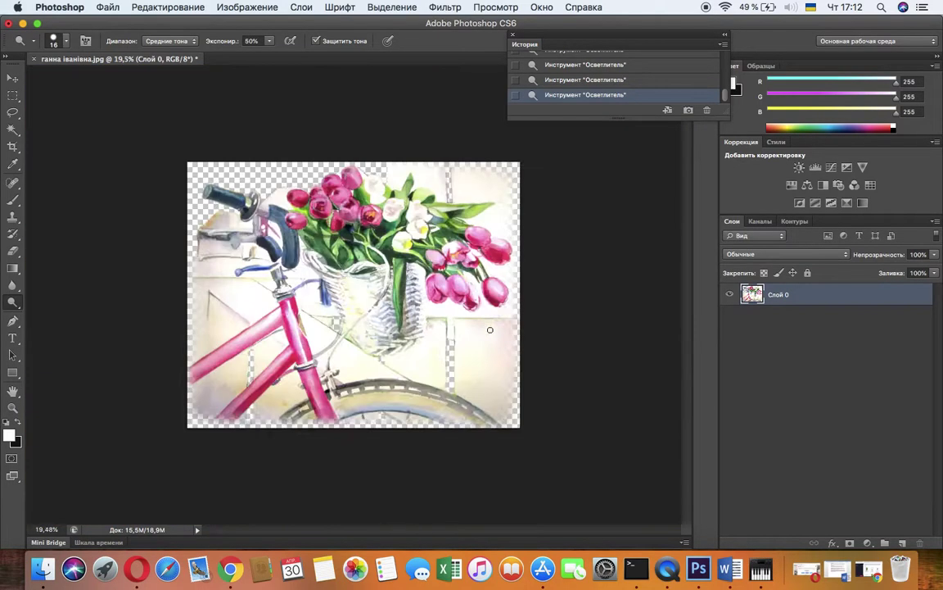
scroll(490, 329, "up", 8)
scroll(490, 329, "down", 1)
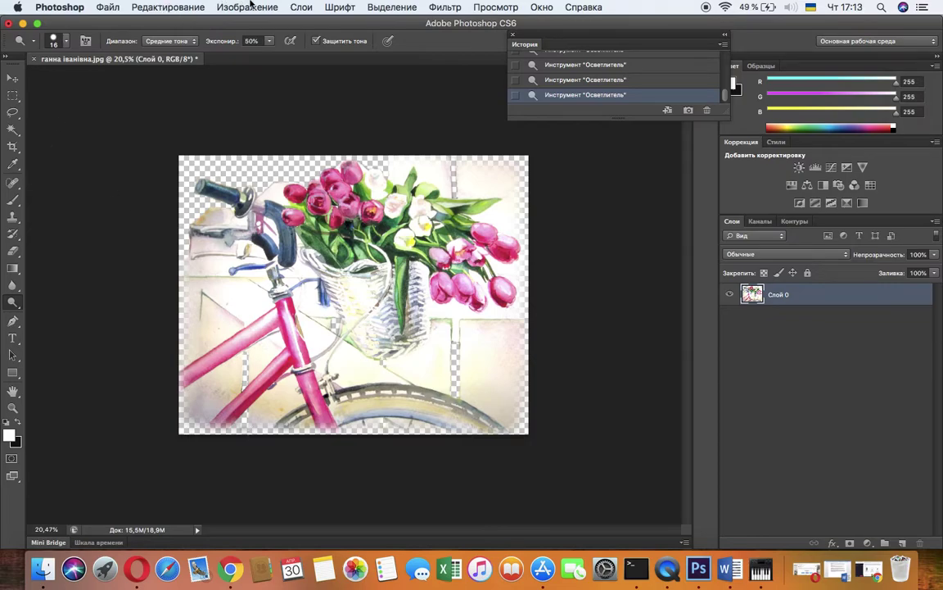
Save the edited painting in PNG format in the різне folder, with smallest/slow compression and no interlacing
left_click(105, 9)
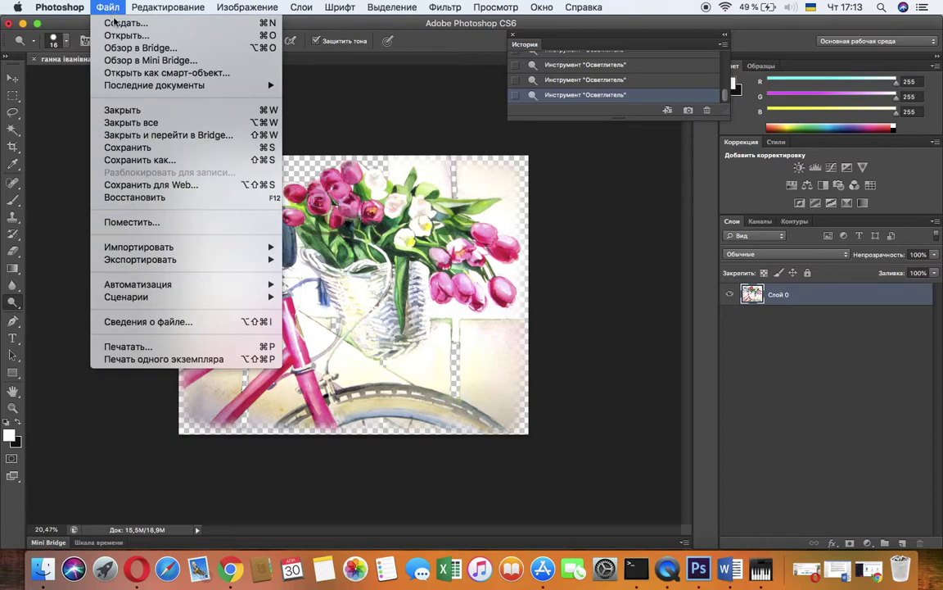
left_click(132, 161)
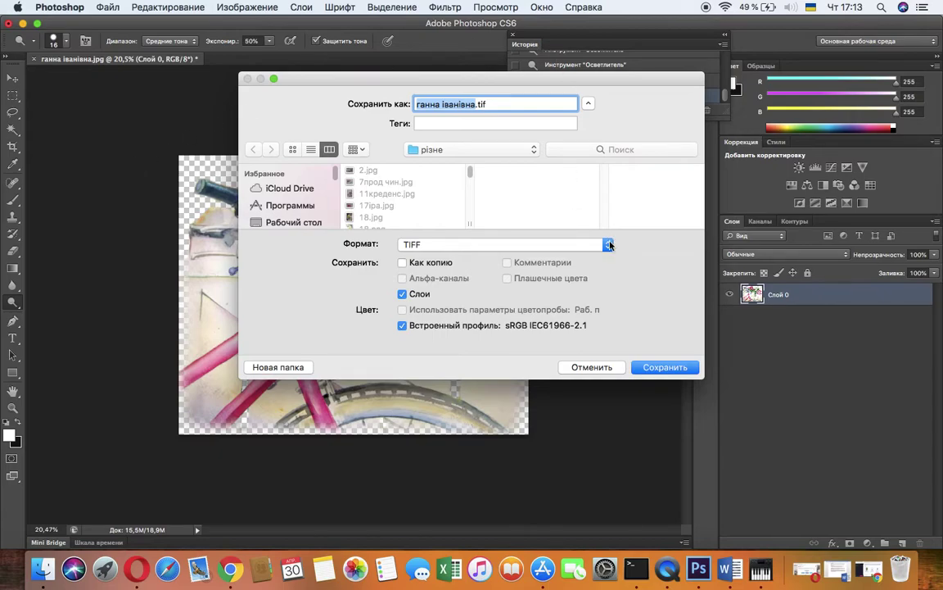
left_click(608, 245)
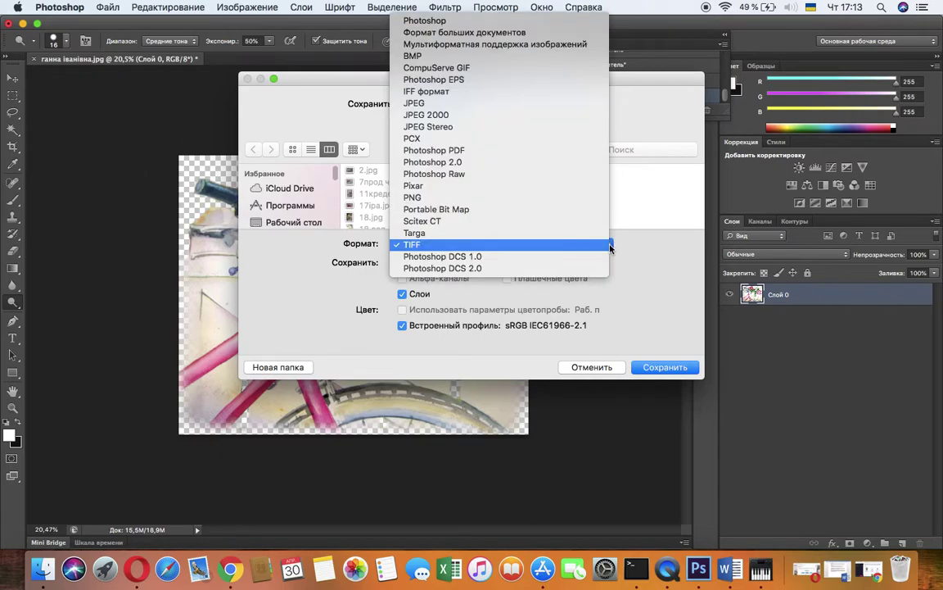
left_click(498, 198)
left_click(667, 367)
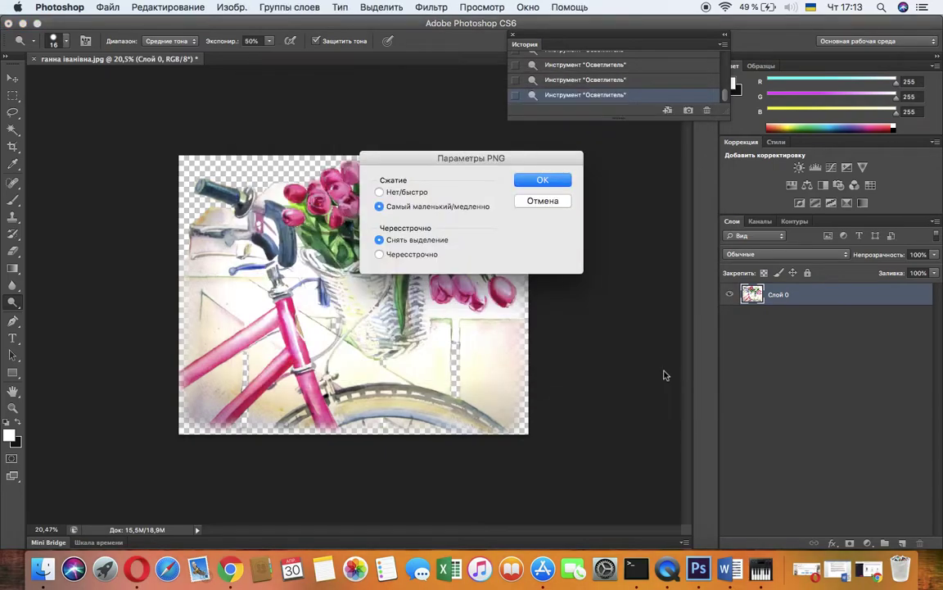
left_click(544, 179)
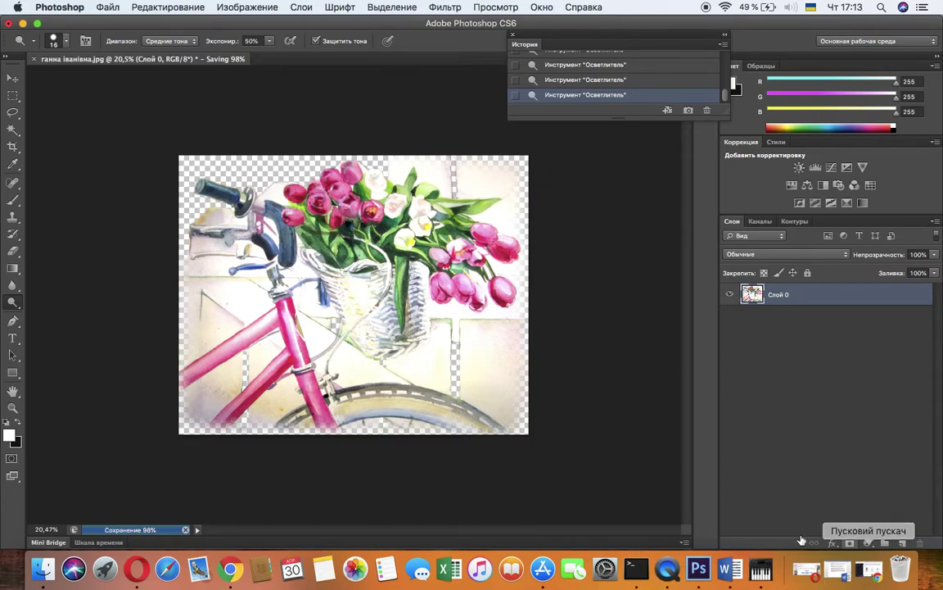
left_click(668, 569)
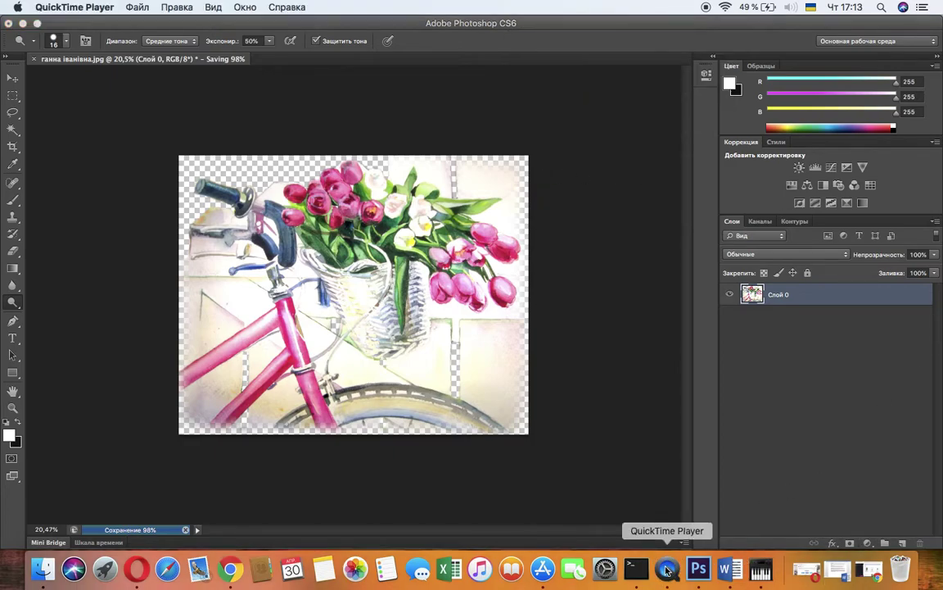
right_click(668, 569)
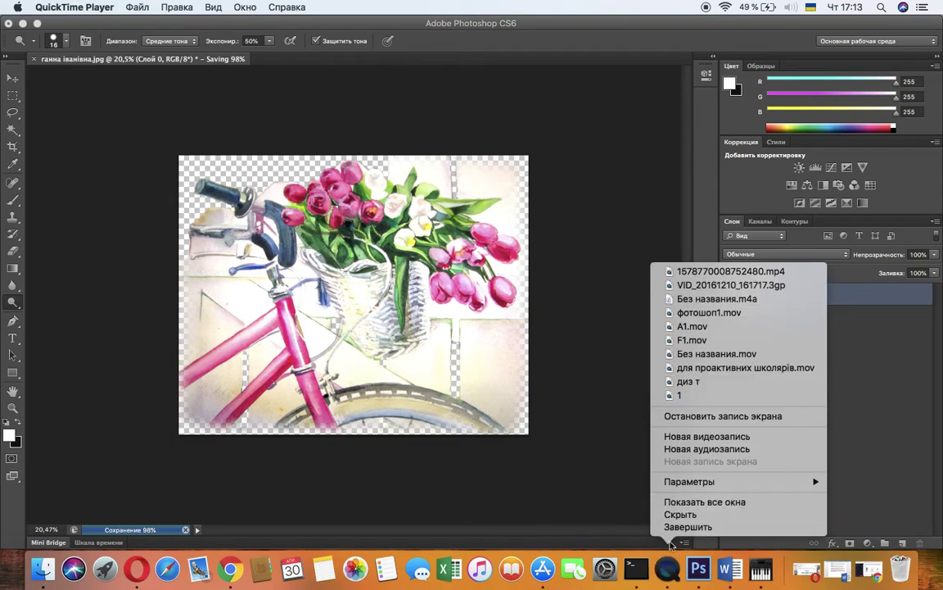